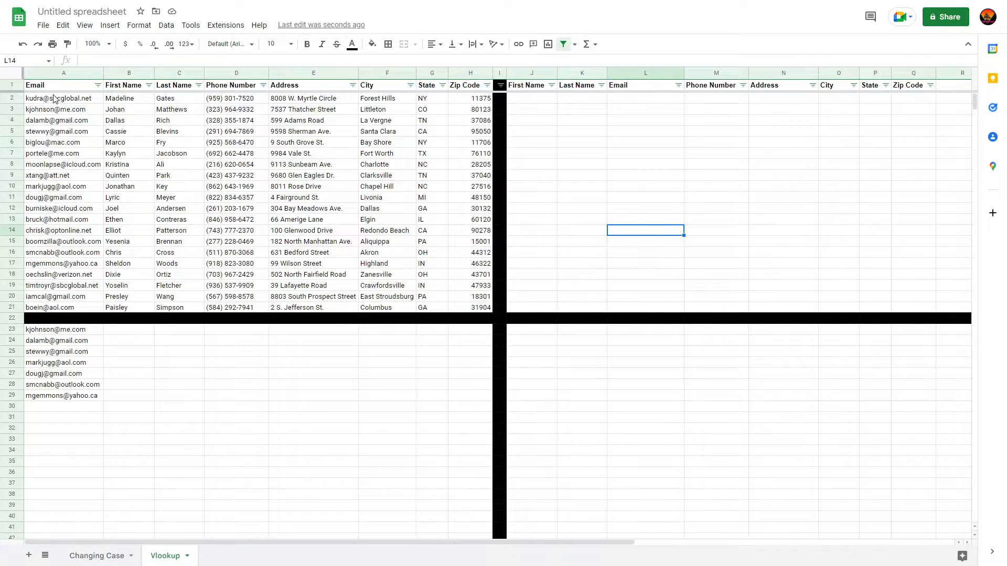
Step: Examine the Changing Case sheet, then the Vlookup sheet's contact table, its headers and the email list below it
mouse_move(54, 100)
click(108, 557)
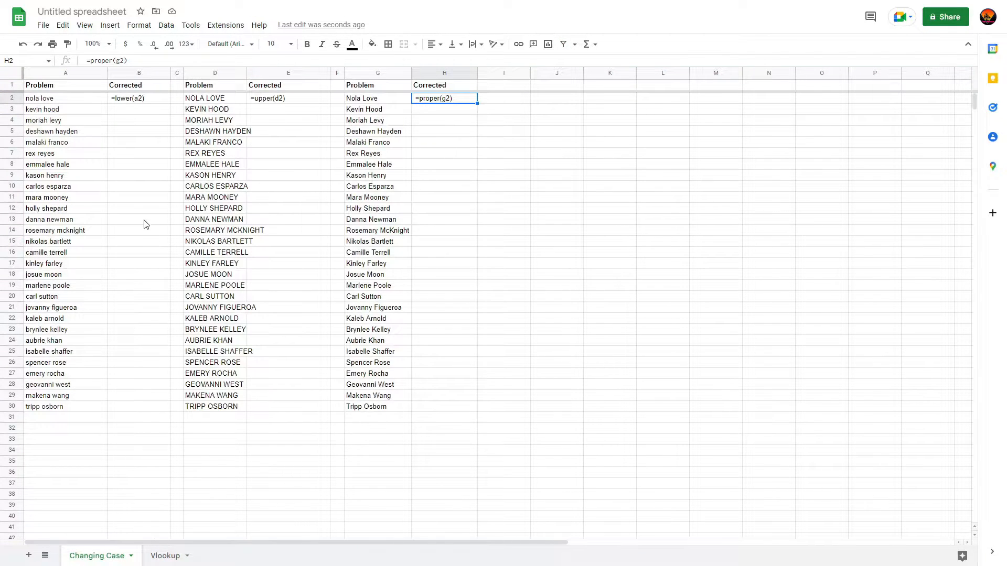
click(175, 557)
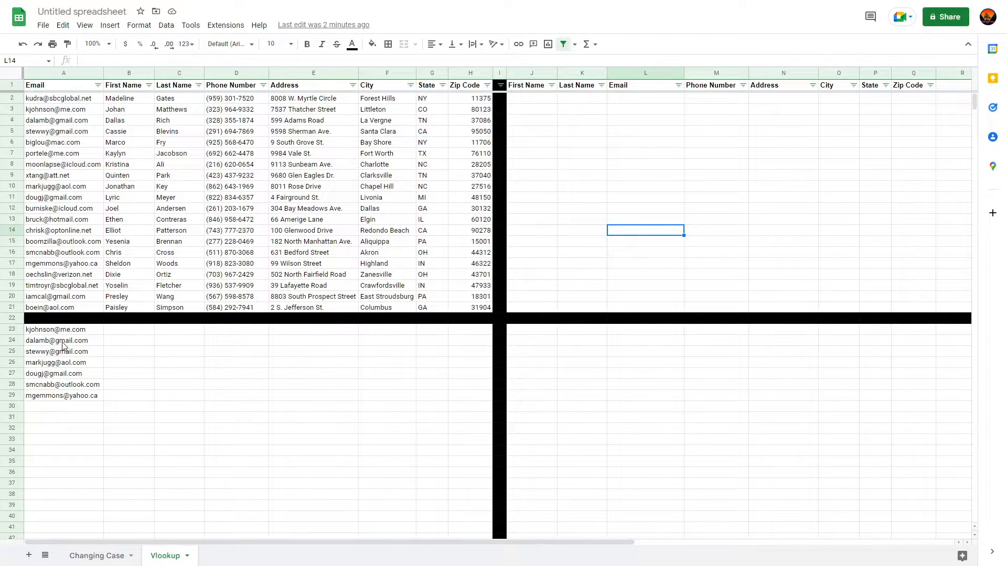
mouse_move(62, 346)
mouse_move(58, 385)
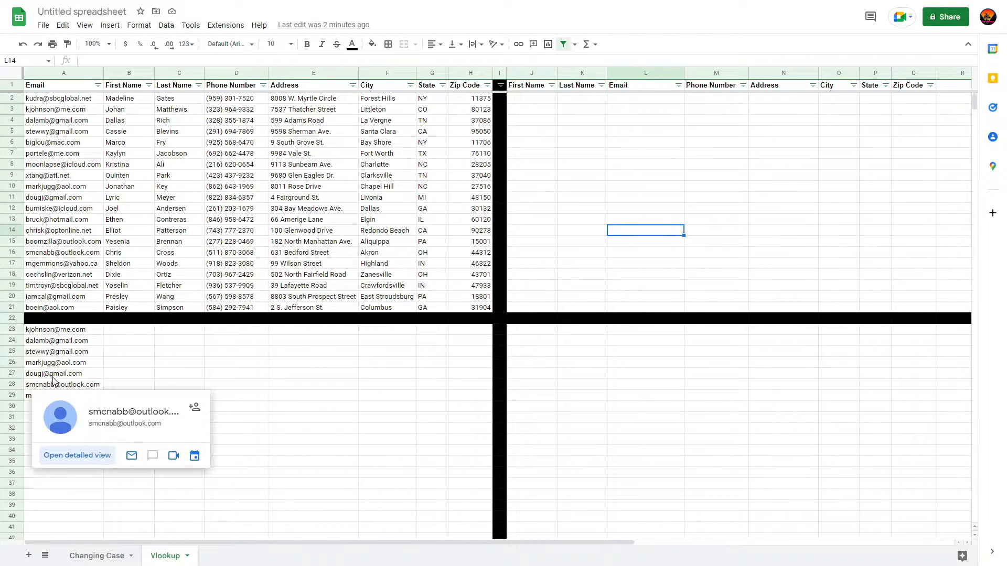
mouse_move(47, 366)
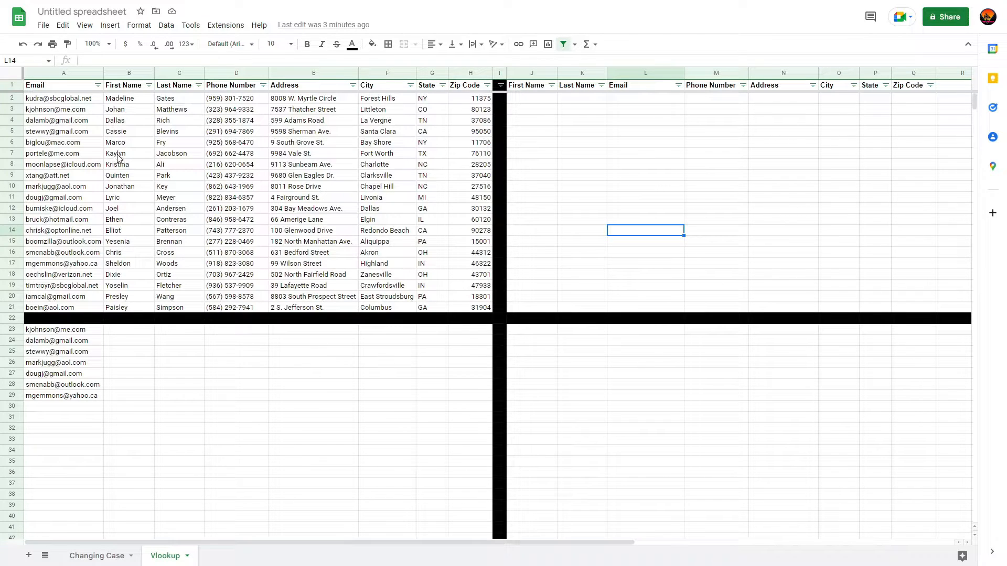
mouse_move(44, 98)
mouse_move(91, 334)
mouse_move(82, 281)
mouse_move(84, 102)
click(63, 87)
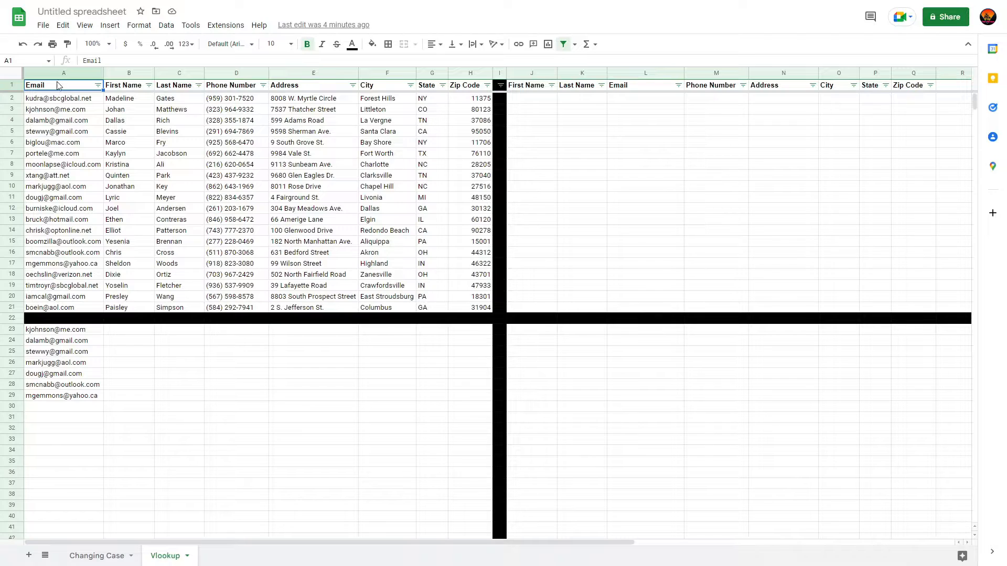
mouse_move(55, 79)
mouse_down()
mouse_move(71, 103)
mouse_move(147, 111)
mouse_move(212, 81)
mouse_move(61, 87)
mouse_up()
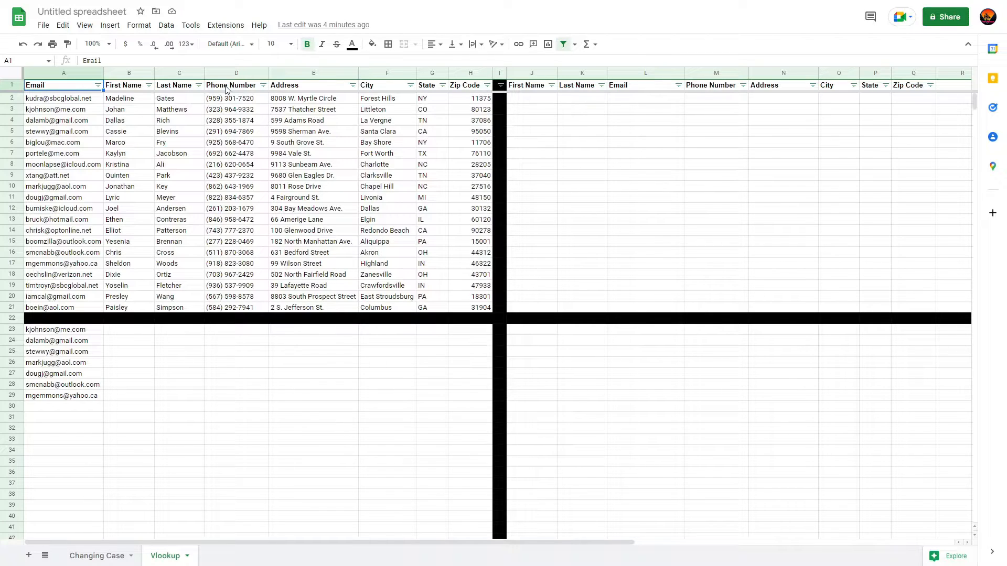
mouse_move(46, 100)
Step: Start a VLOOKUP formula in J2 under First Name with A23 as the search key
click(538, 104)
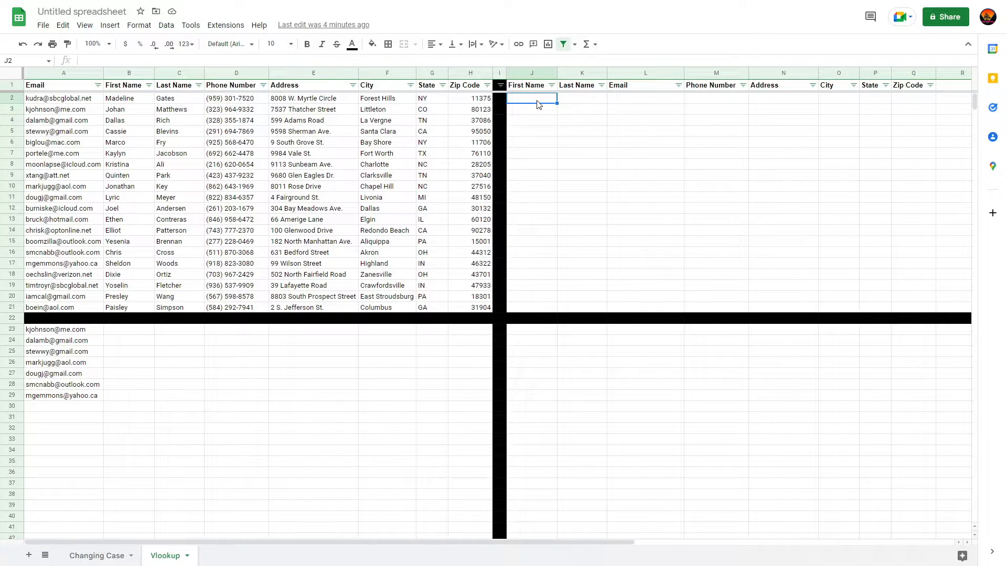
text(=)
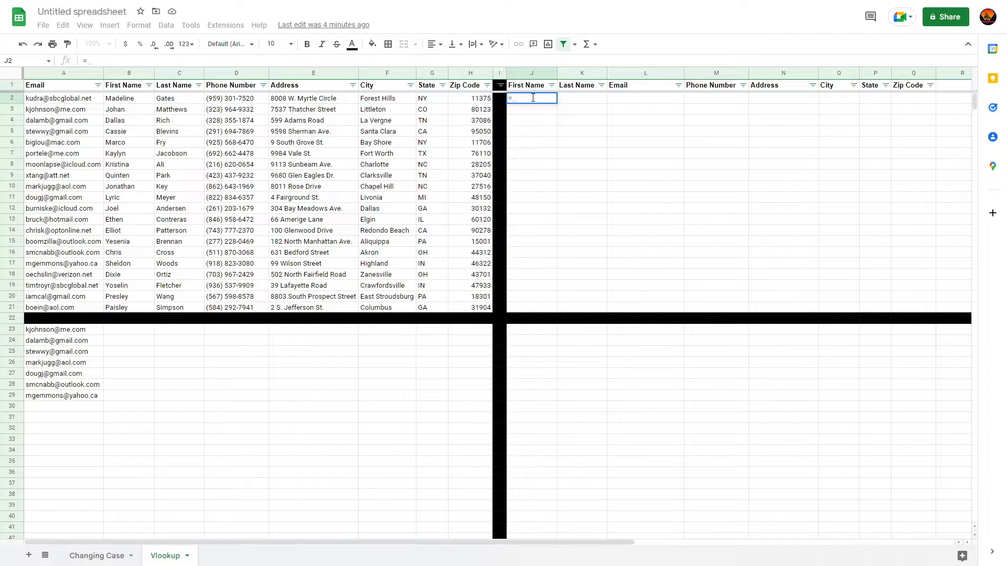
text(VLOOKUP()
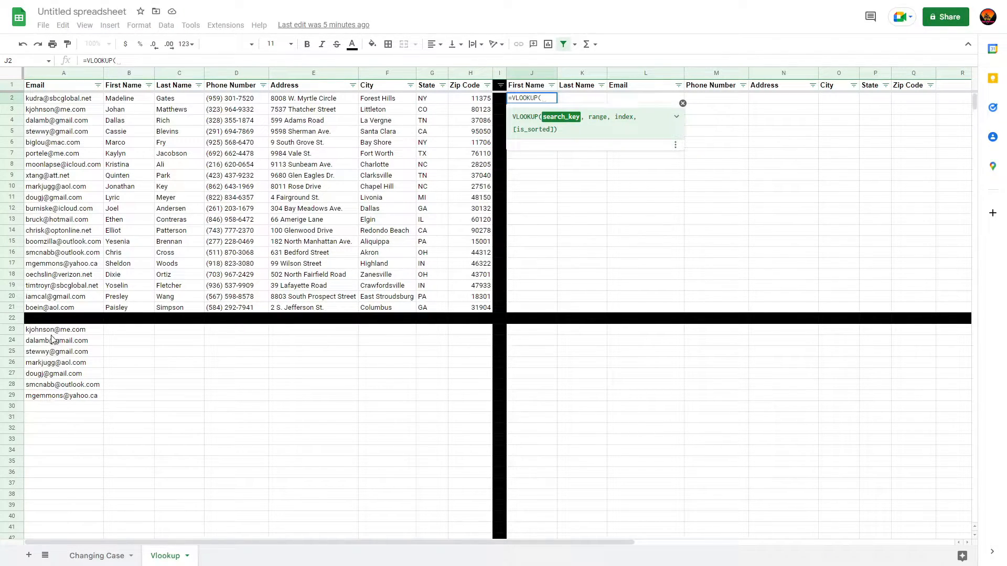
mouse_move(53, 334)
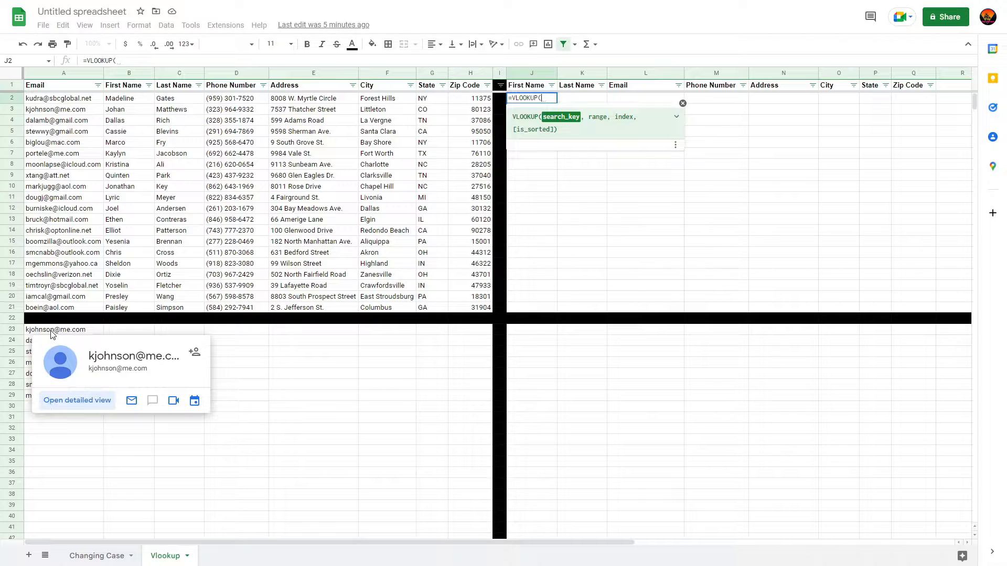
click(53, 334)
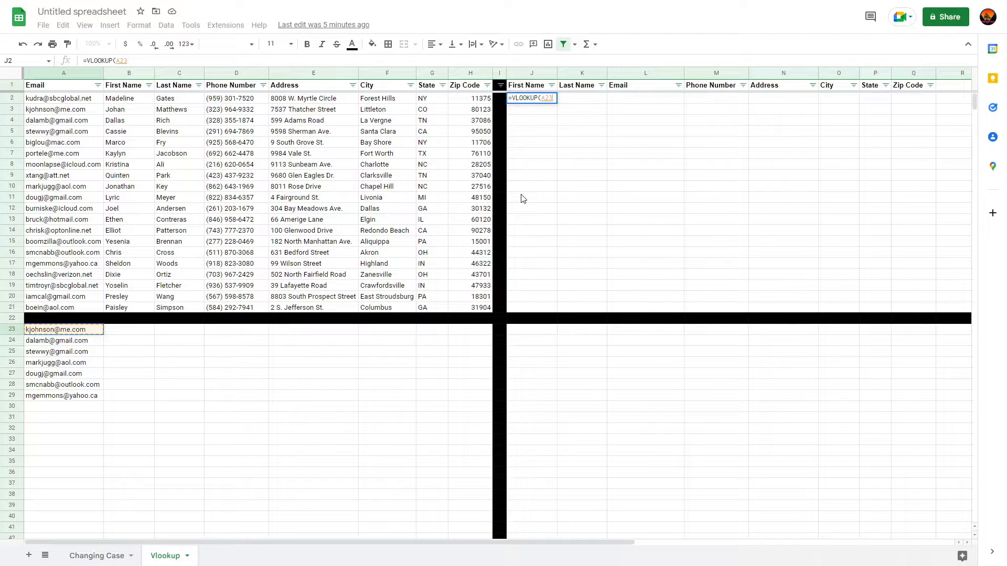
text(,)
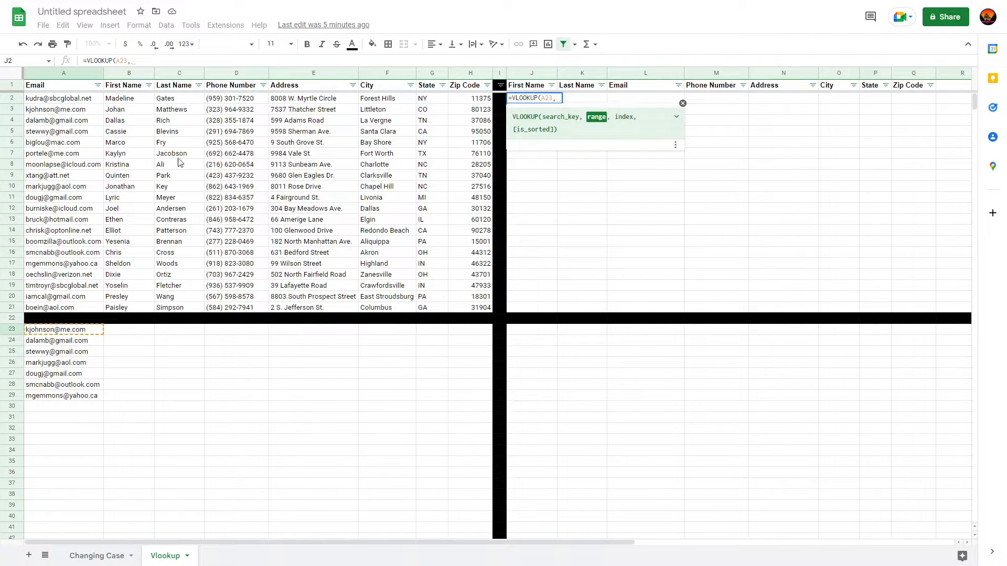
Step: Use the contact table A2:H21 as the lookup range in J2's formula and make it absolute as $A$2:$H$21
click(47, 102)
drag(48, 101, 472, 308)
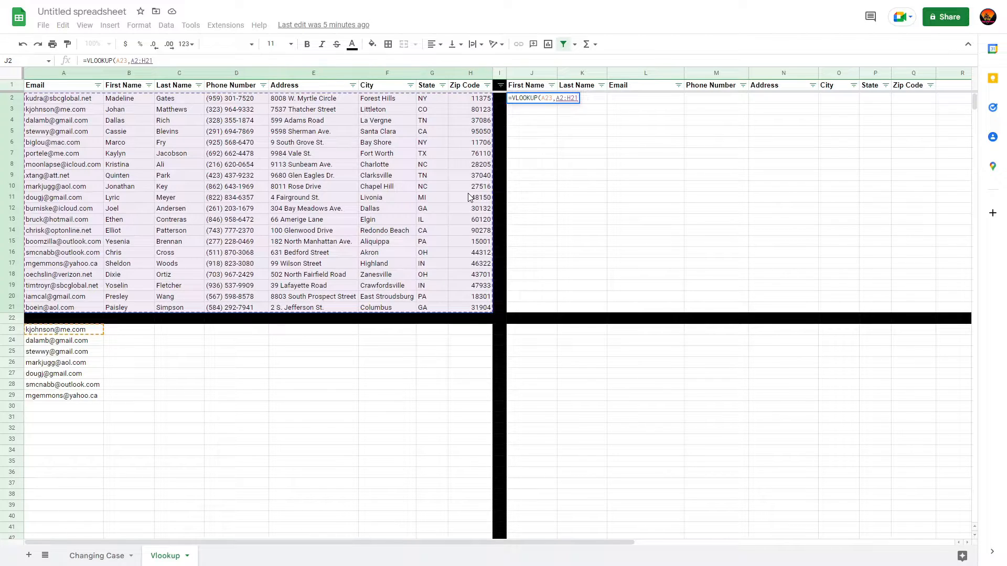
click(130, 60)
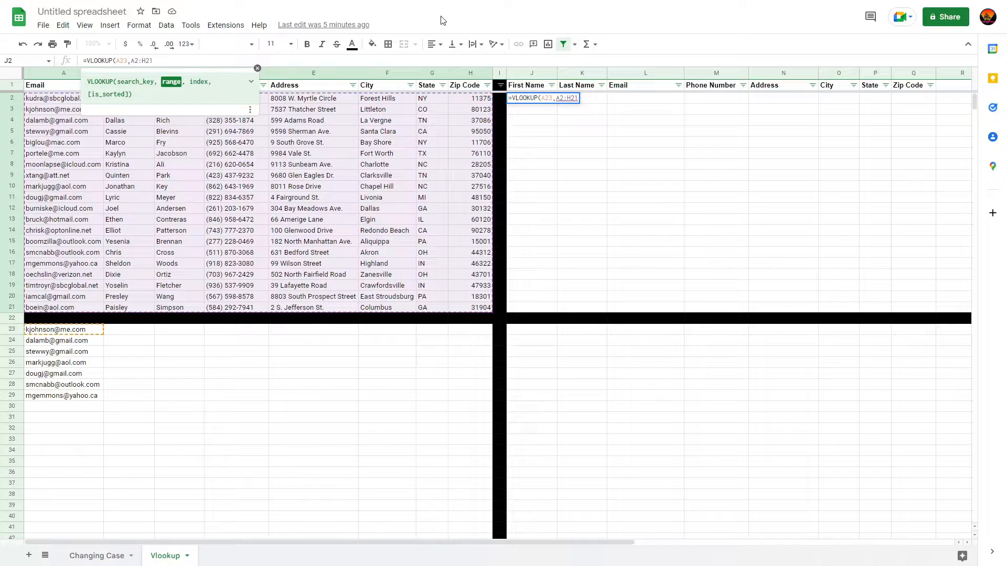
text($)
key(Right)
text($A$)
key(Right)
text($)
text(,)
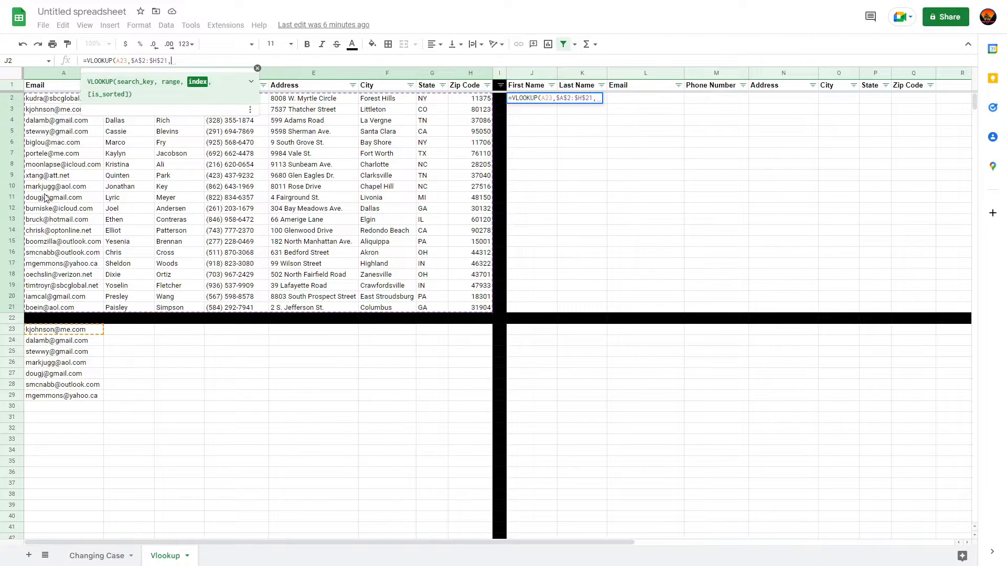
Step: Complete J2's VLOOKUP formula with column index 2 and false for the sorted argument
mouse_move(80, 138)
text(2)
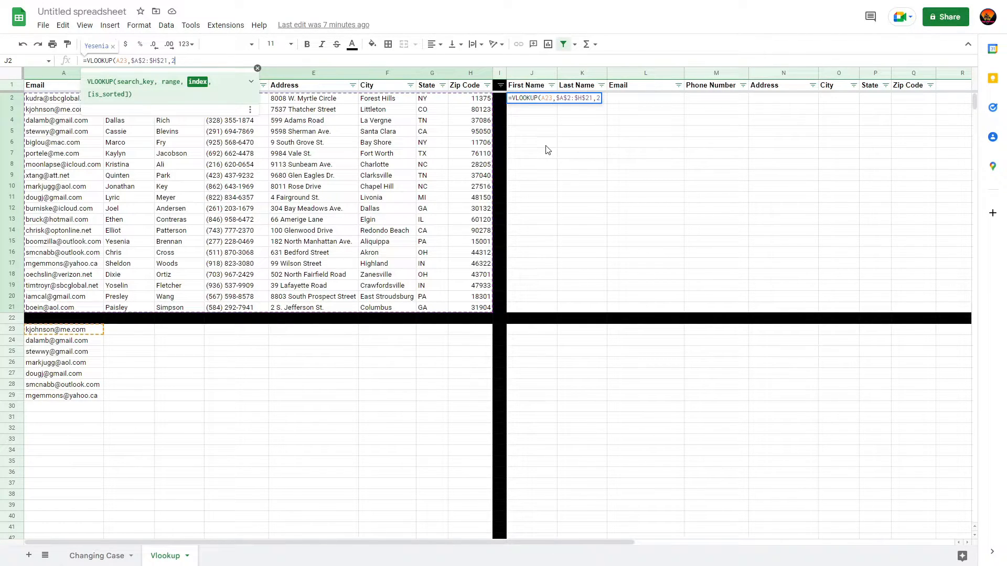
text(,)
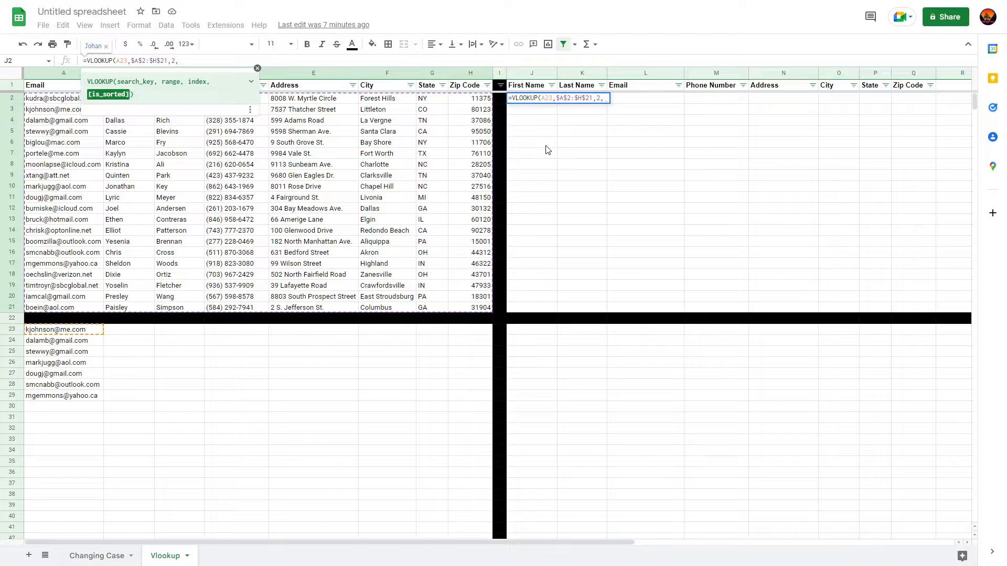
text(false)
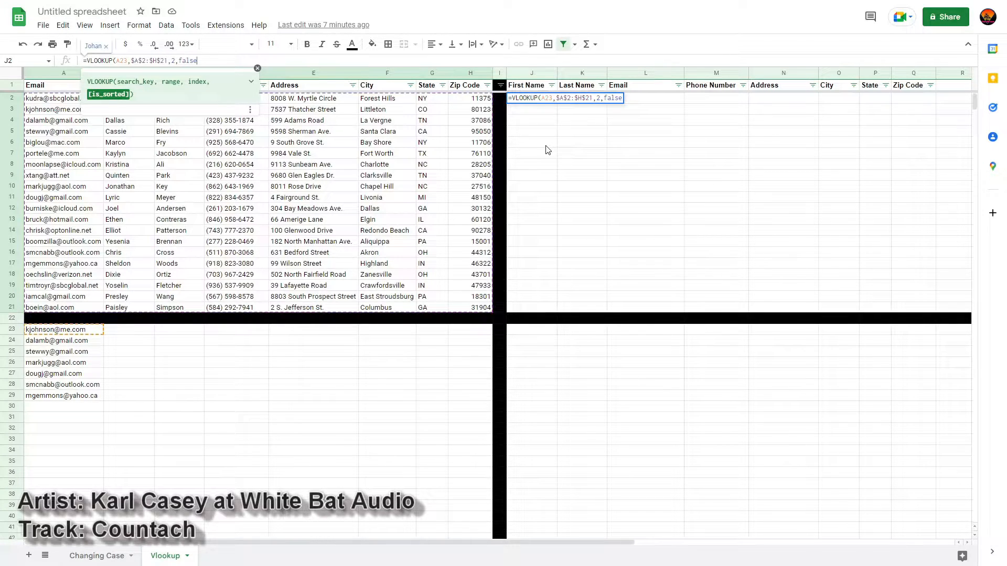
text())
key(Return)
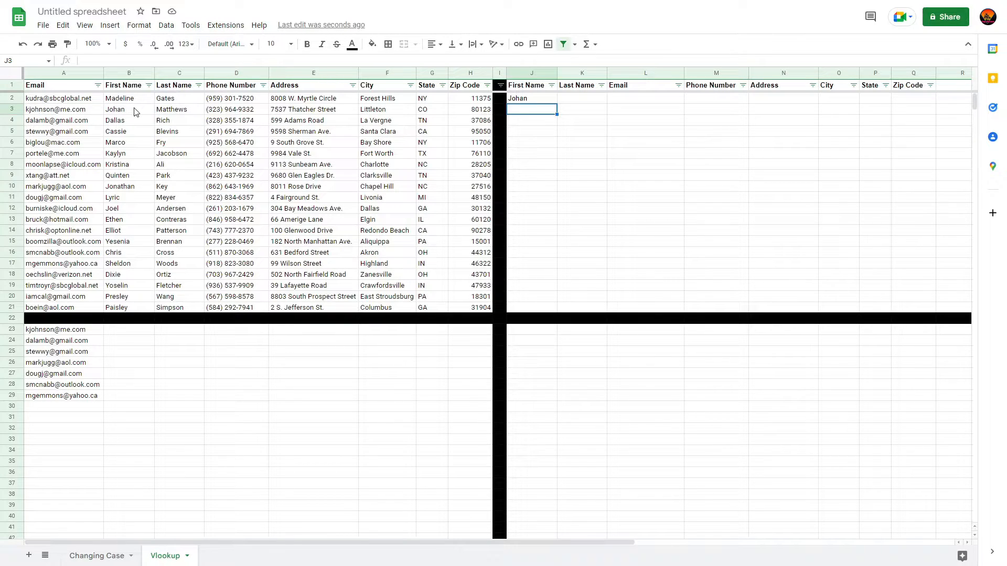
Step: Copy the First Name formula from J2 into K2 under Last Name and check the cell's error
click(529, 102)
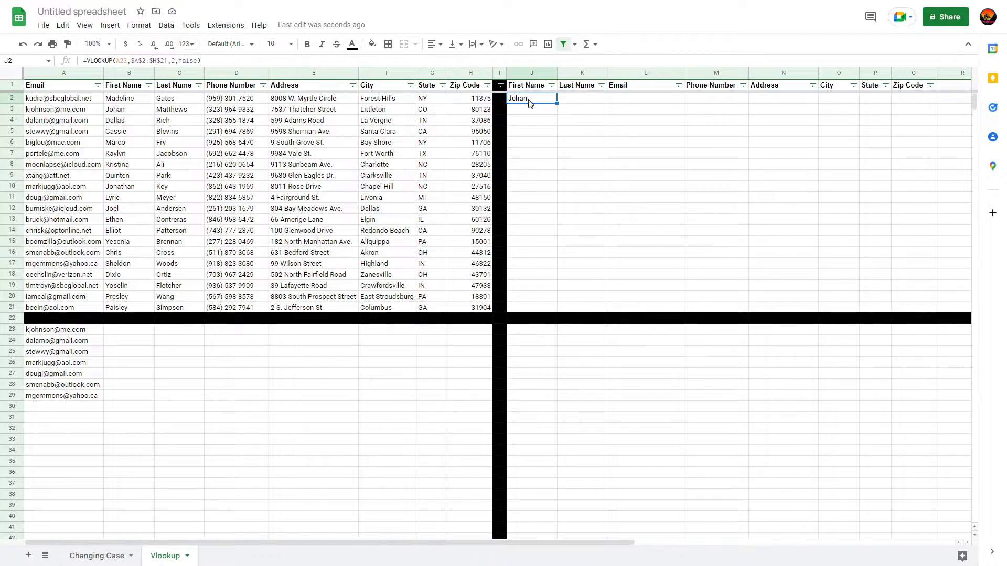
key(ctrl+c)
key(Right)
key(ctrl+v)
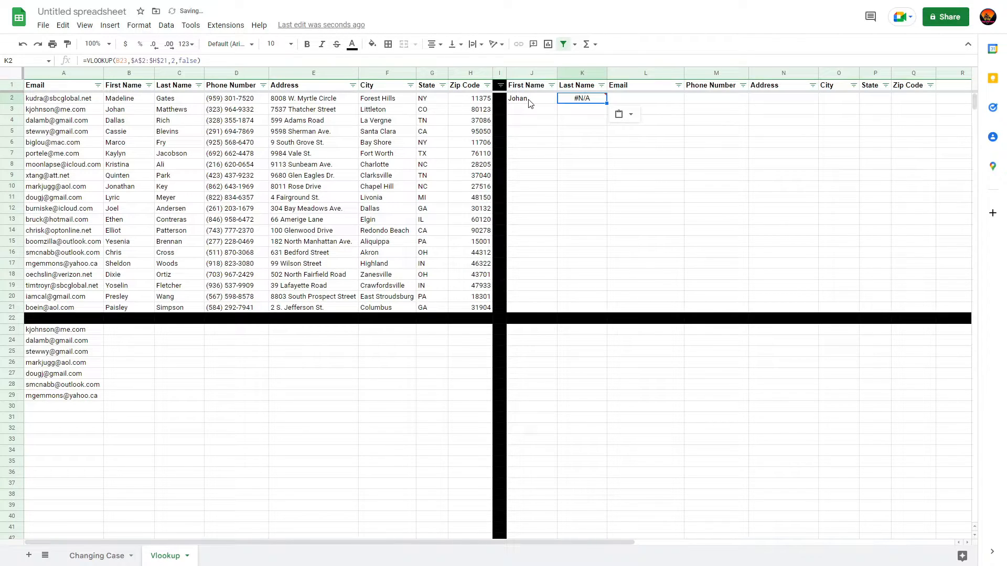
mouse_move(587, 104)
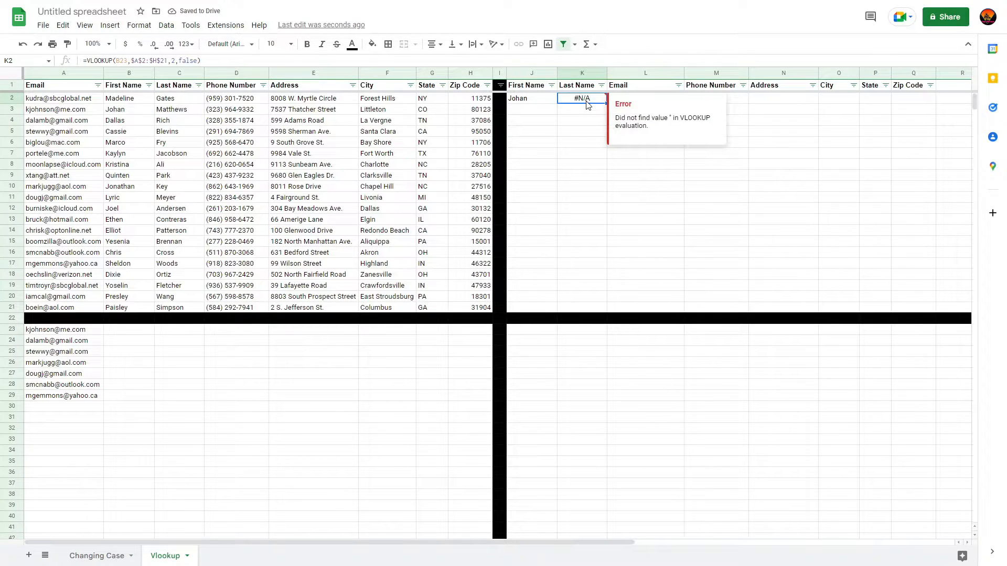
click(128, 62)
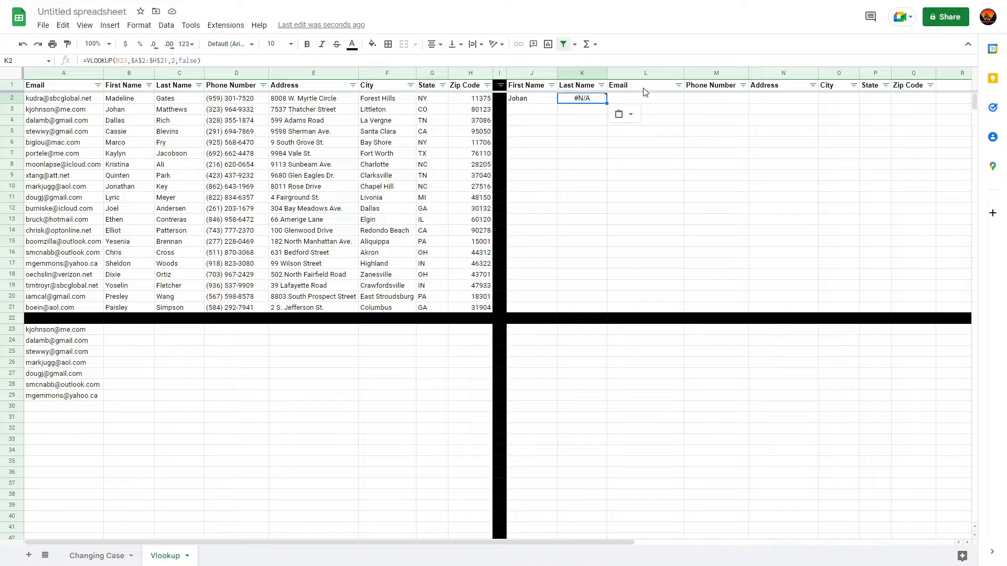
mouse_move(584, 101)
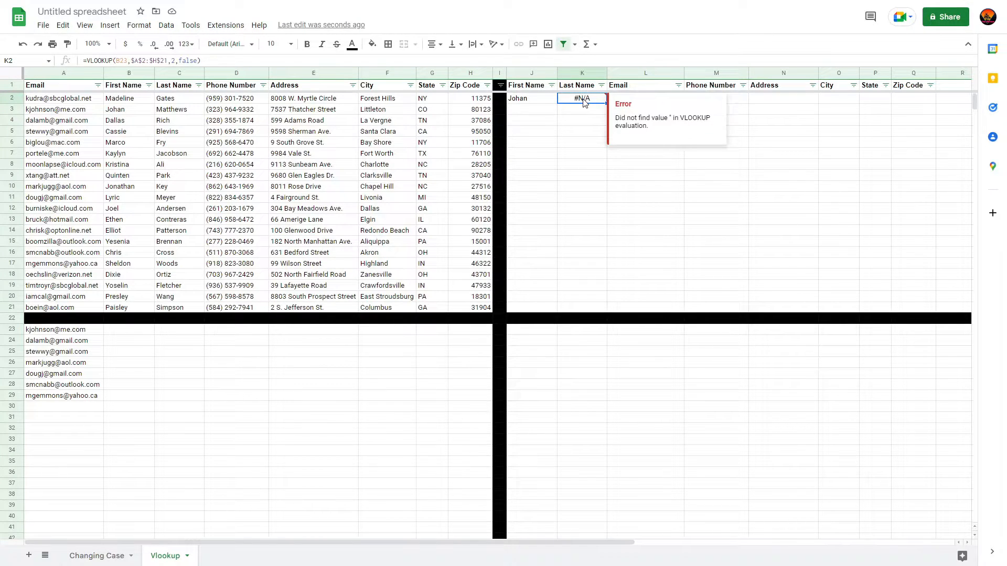
key(ctrl+v)
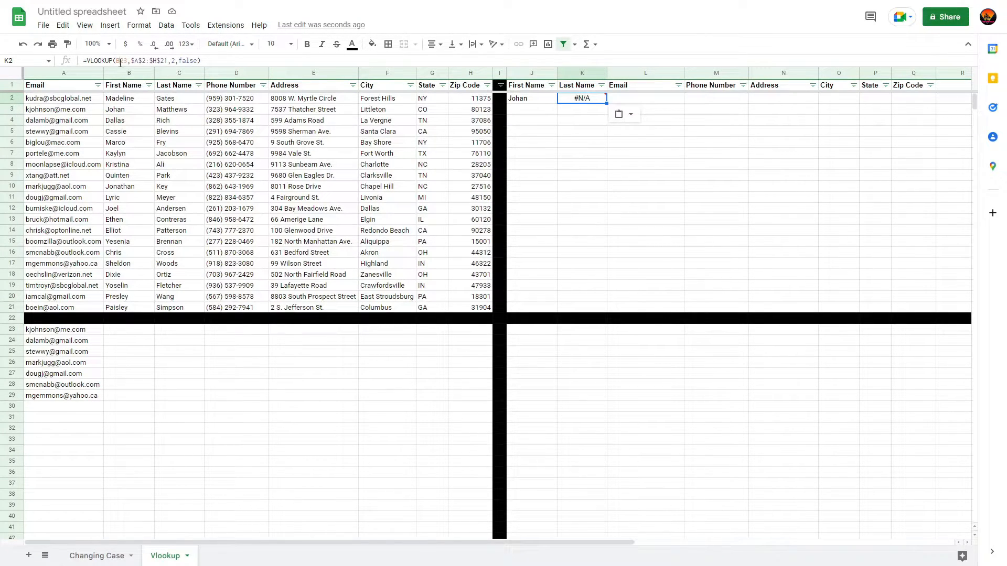
Step: Change K2's VLOOKUP formula to use search key a23 and column index 3
click(120, 62)
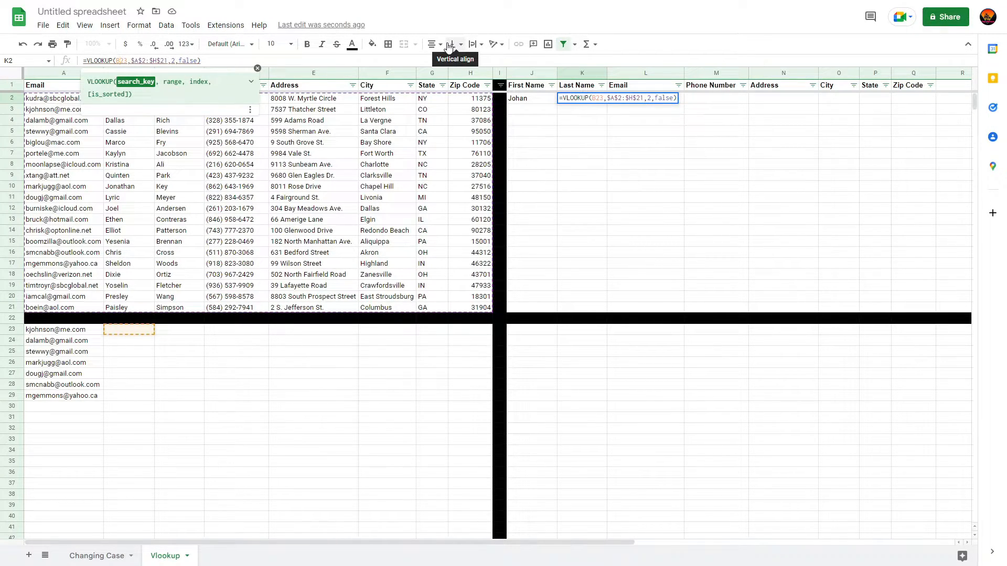
key(BackSpace)
text(a)
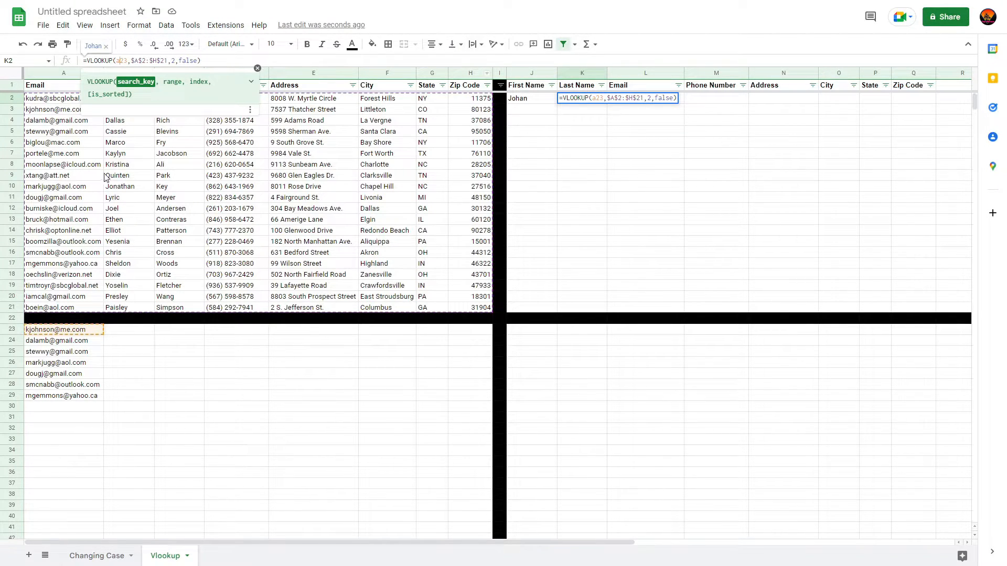
click(175, 61)
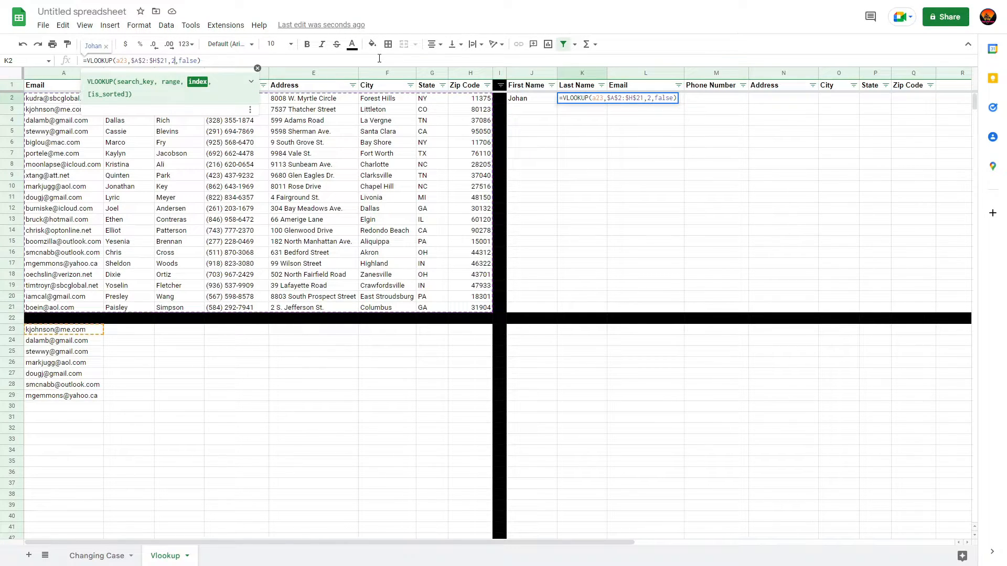
key(BackSpace)
text(3)
key(Return)
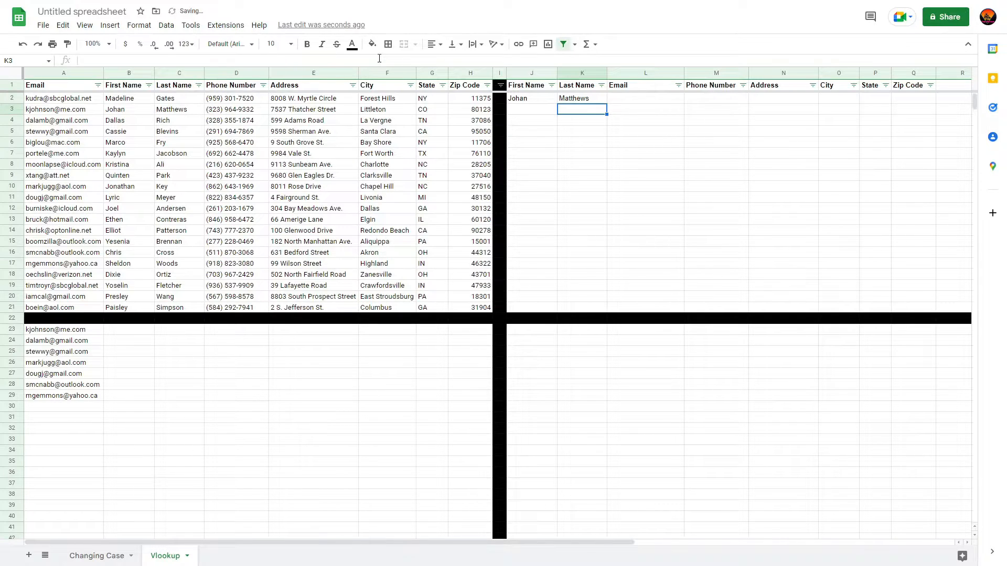
Step: Paste the copied VLOOKUP formula into L2 under Email and change its search key to a23
key(Up)
key(Right)
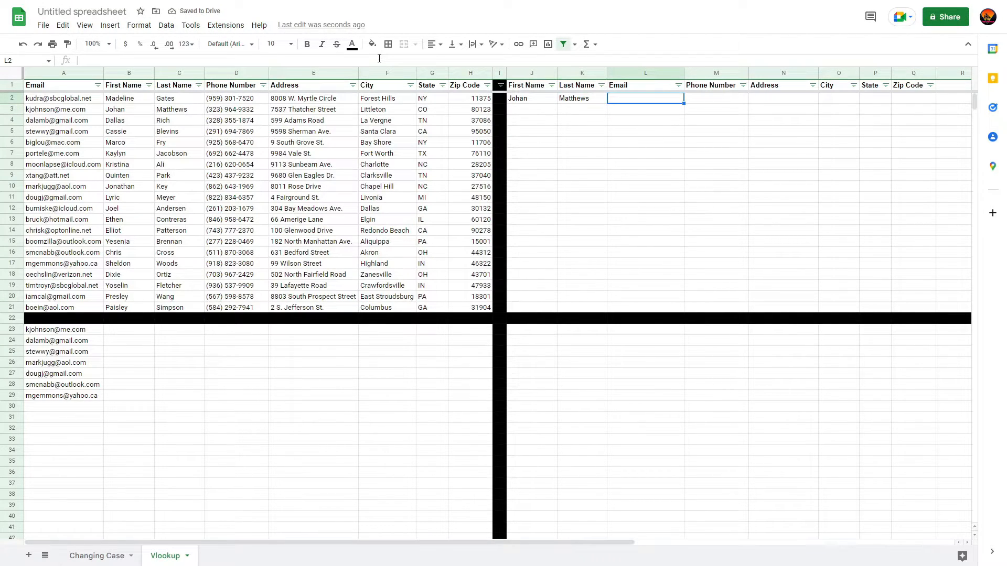
text(=VLOOKUP(C23,$A$2:$H$21,2,false))
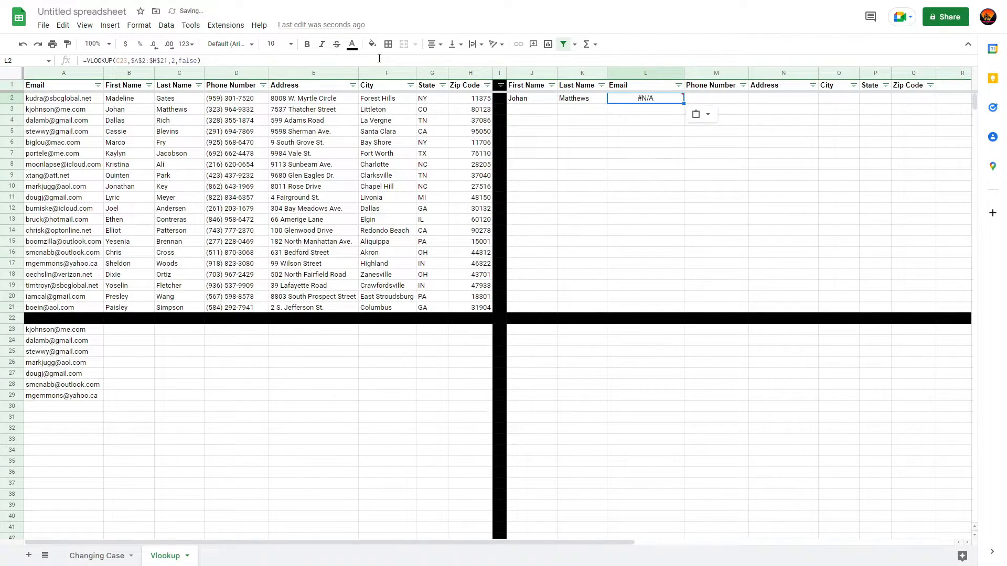
click(119, 60)
key(BackSpace)
text(a)
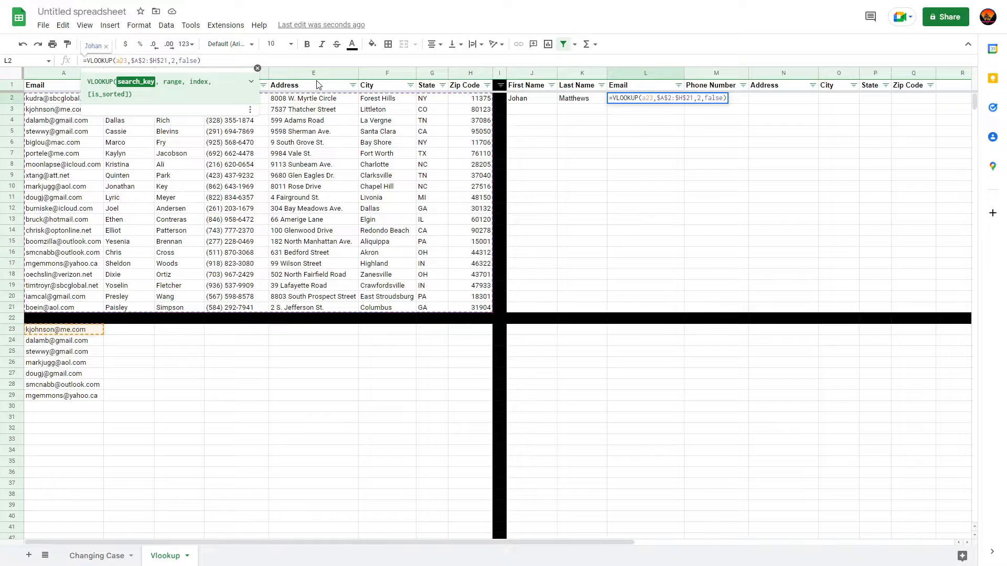
Step: Set the column index in L2's VLOOKUP formula to 1 for the Email field
key(Right)
key(Right)
key(Right)
key(Right)
key(Right)
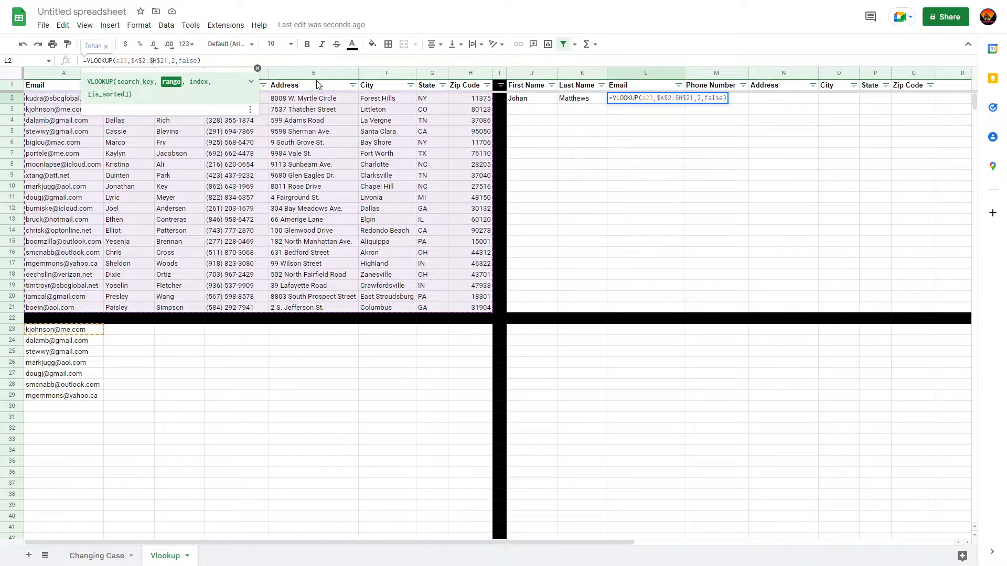
key(Right)
key(Right)
key(Right)
key(Right)
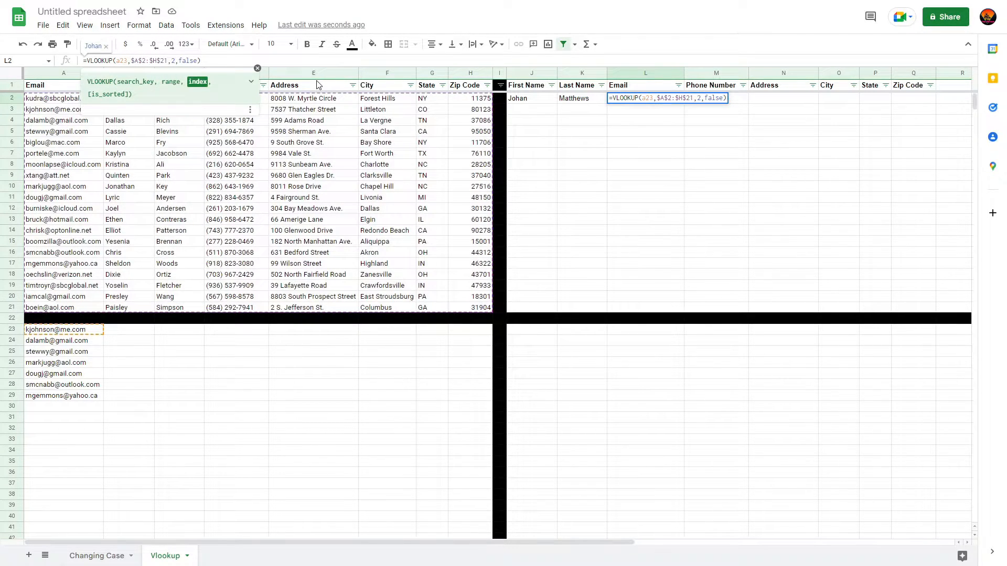
key(BackSpace)
text(1)
click(209, 57)
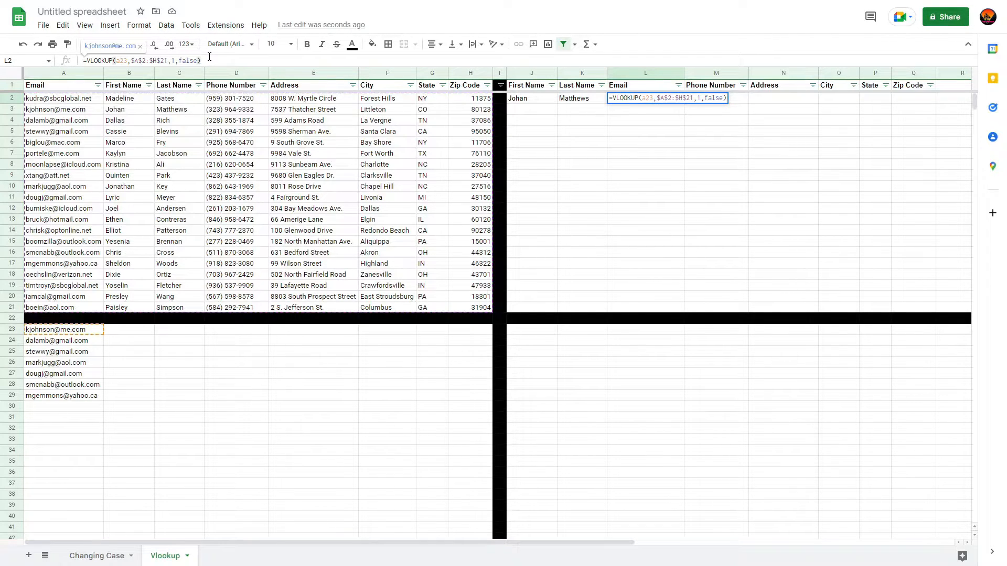
key(Return)
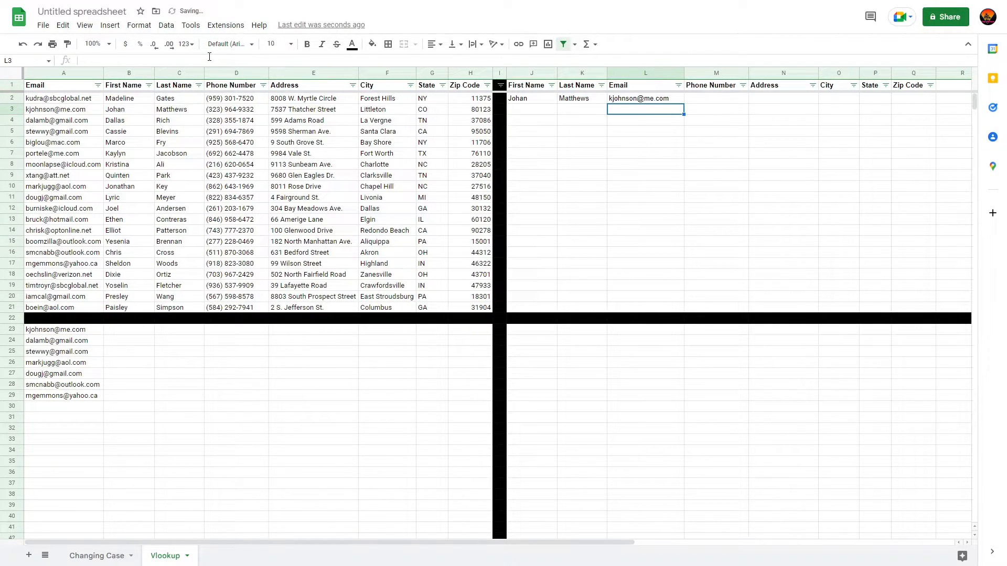
Step: Paste the copied VLOOKUP formula into M2 through Q2, under Phone Number, Address, City, State and Zip Code
key(Up)
key(Right)
key(ctrl+v)
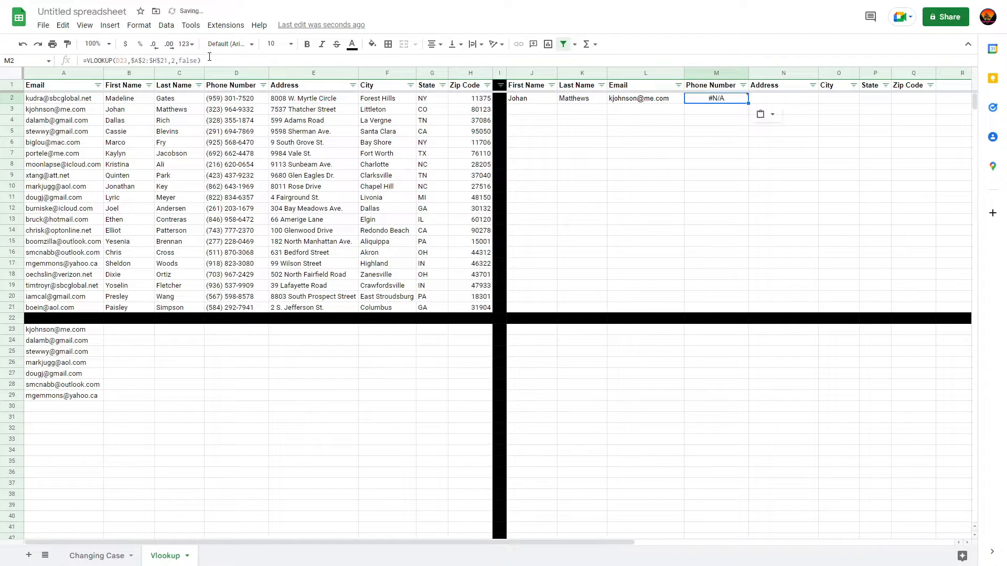
key(Right)
key(ctrl+v)
key(Right)
key(ctrl+v)
key(Right)
key(ctrl+v)
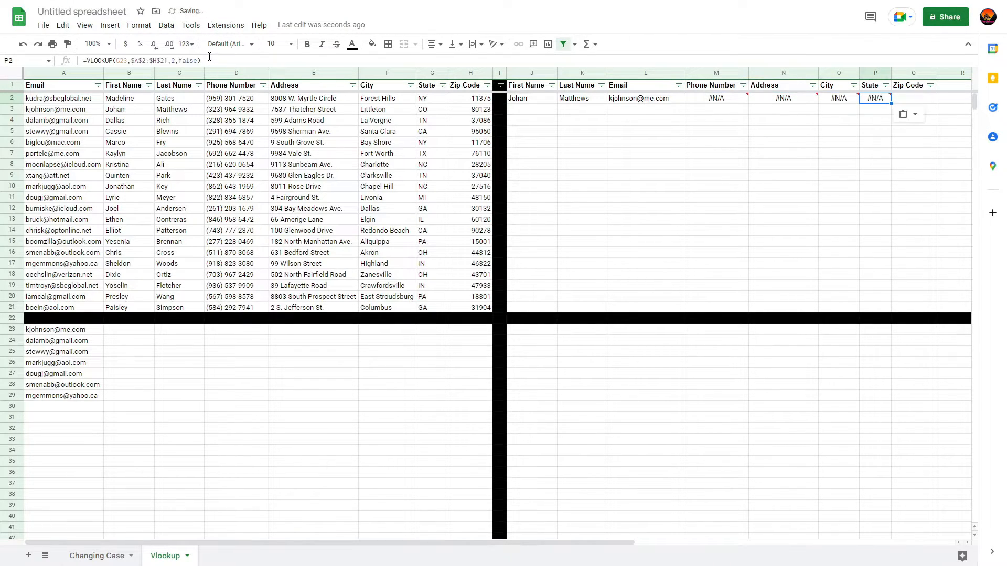
key(Right)
key(ctrl+v)
Step: Change the search key in M2's VLOOKUP formula under Phone Number to a23
key(Left)
key(Left)
key(Left)
key(Left)
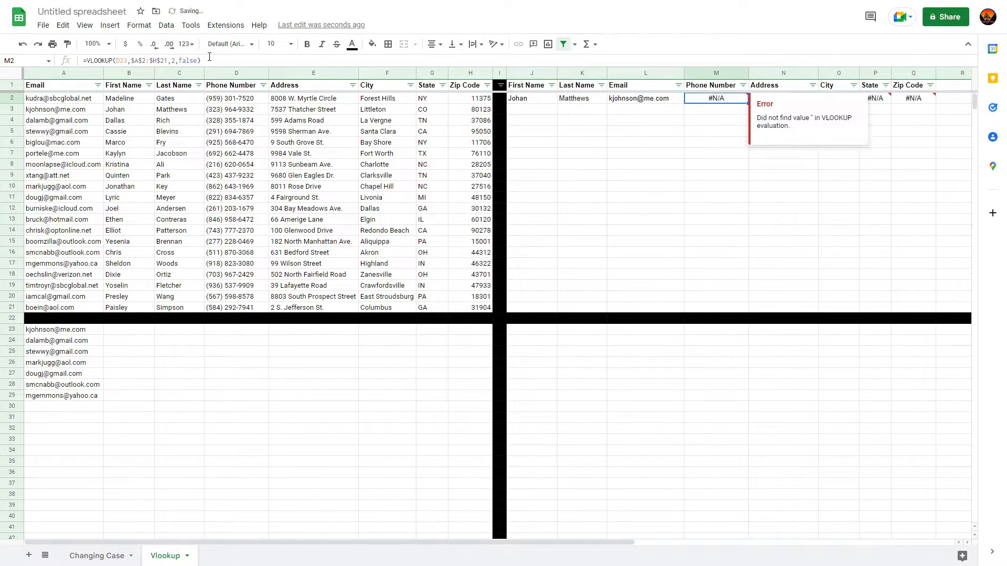
click(209, 60)
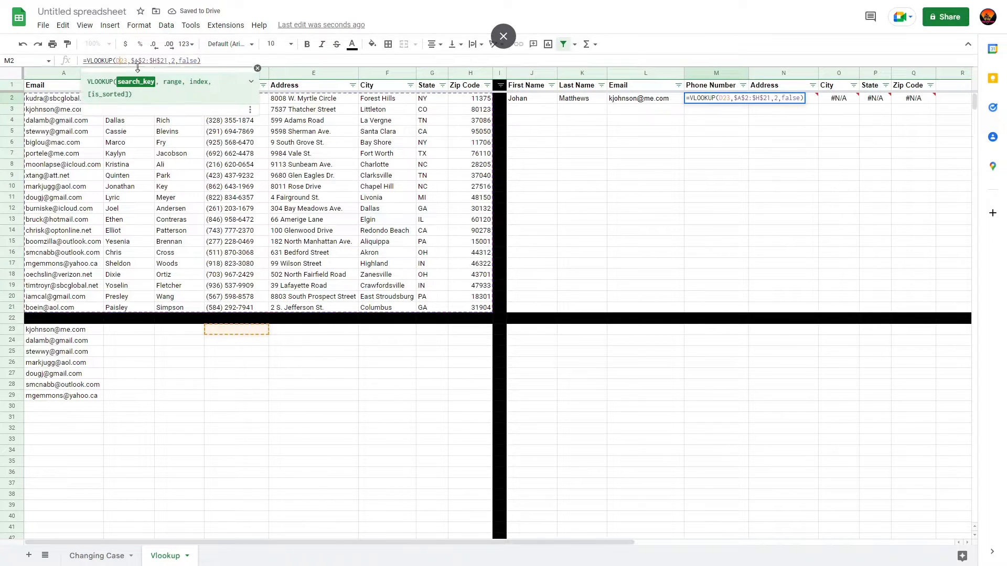
key(BackSpace)
text(a)
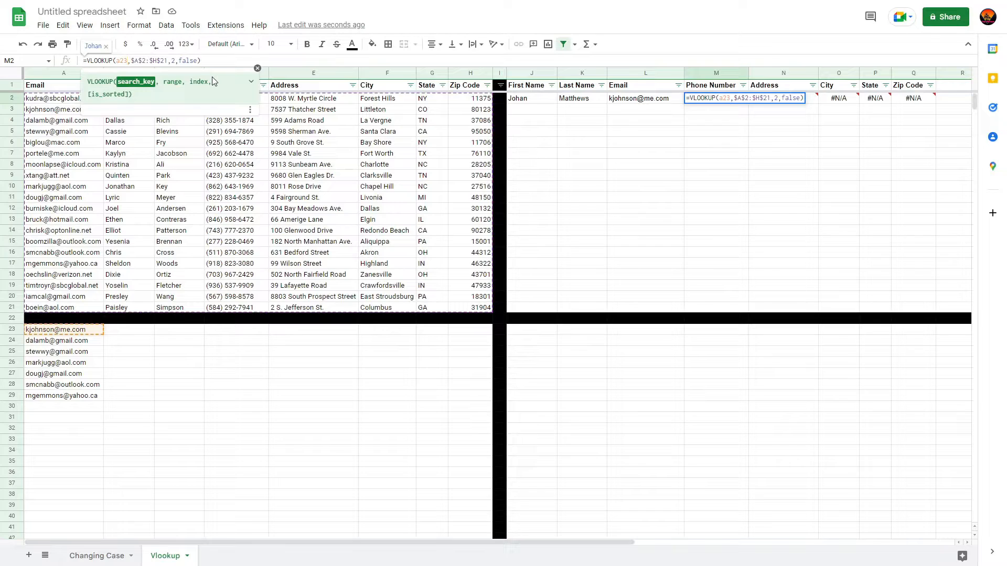
key(Return)
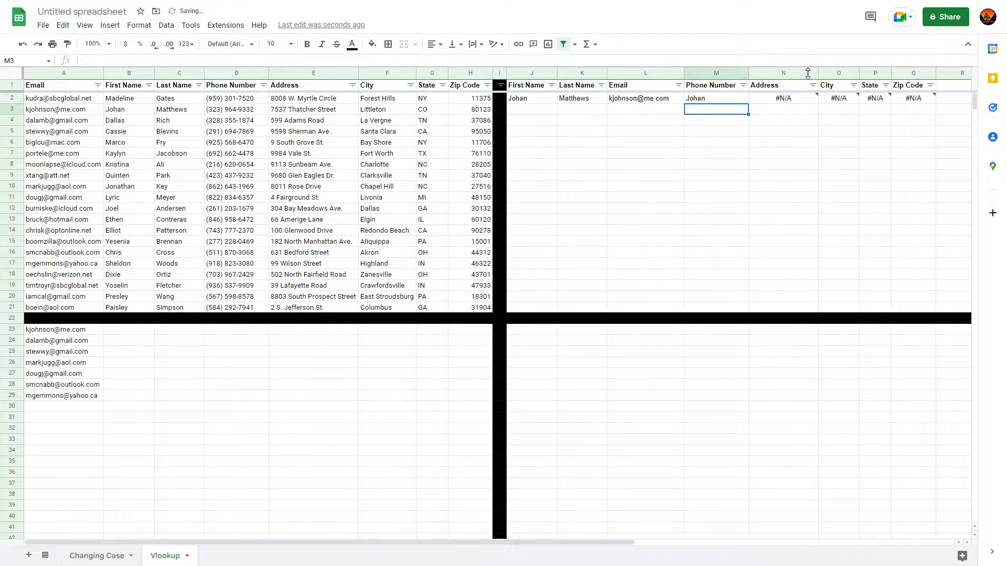
Step: Change the search key in N2's VLOOKUP formula under Address to a23
click(781, 100)
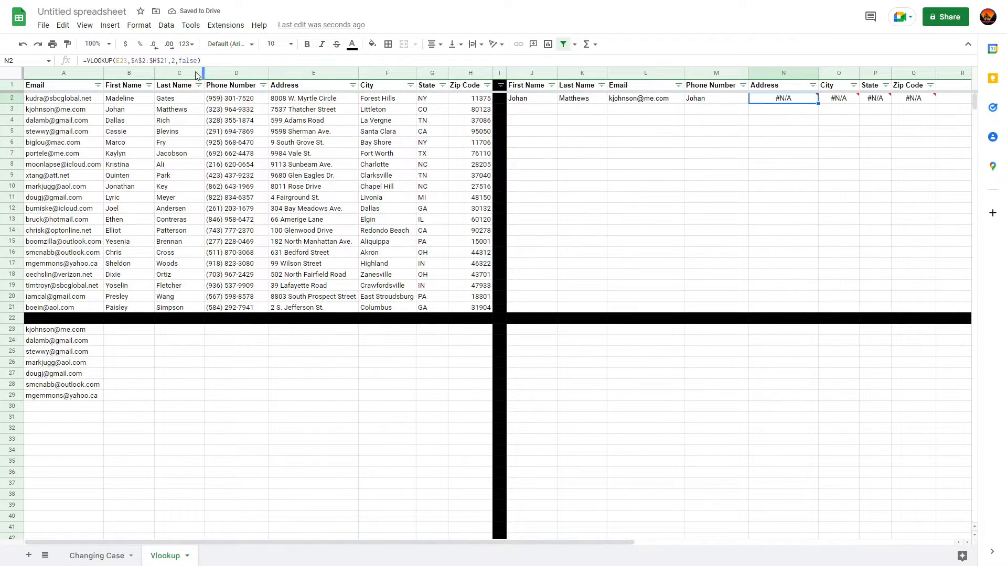
click(120, 60)
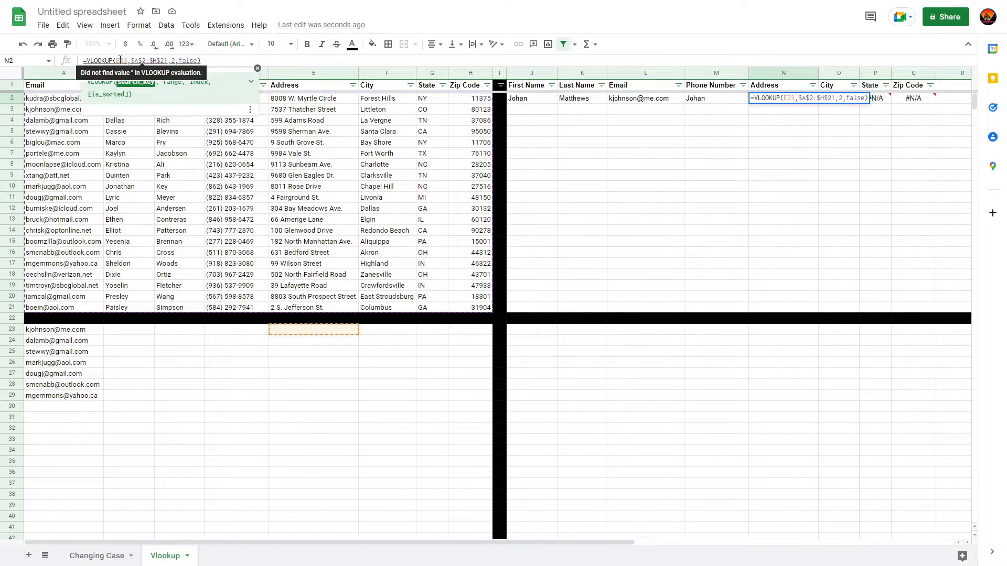
key(BackSpace)
text(a)
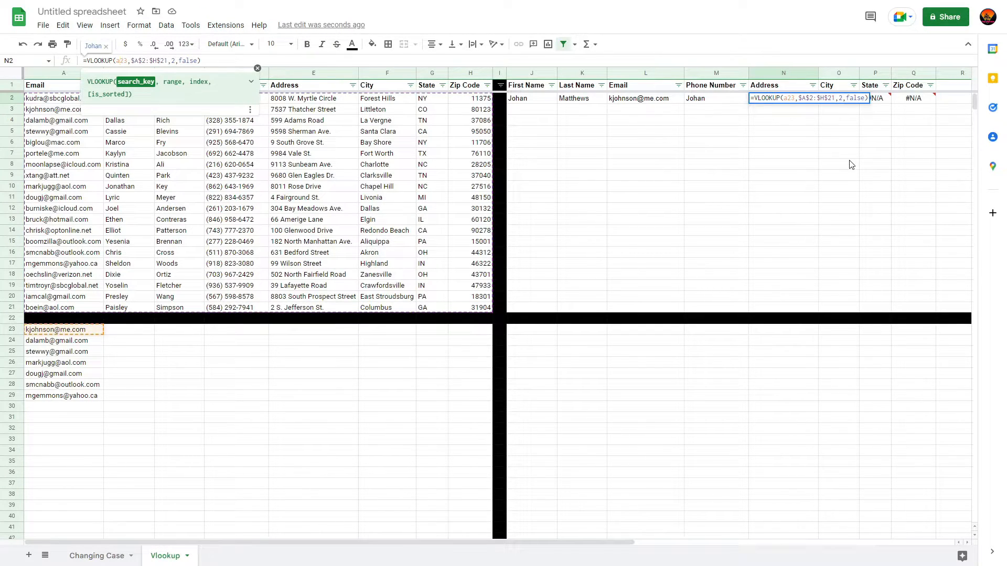
key(Return)
Step: Change the search key in O2's VLOOKUP formula under City to a23
click(846, 100)
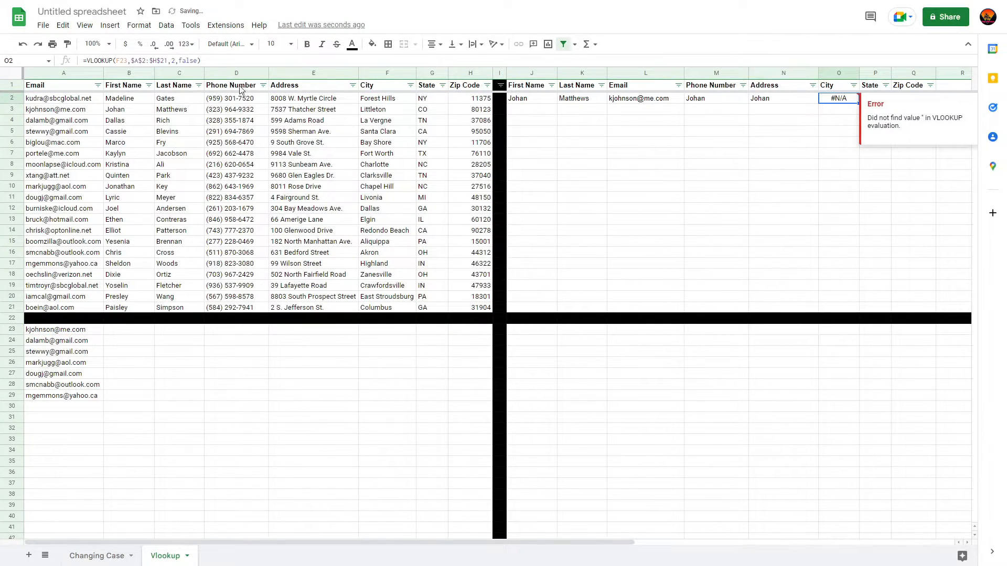
click(121, 61)
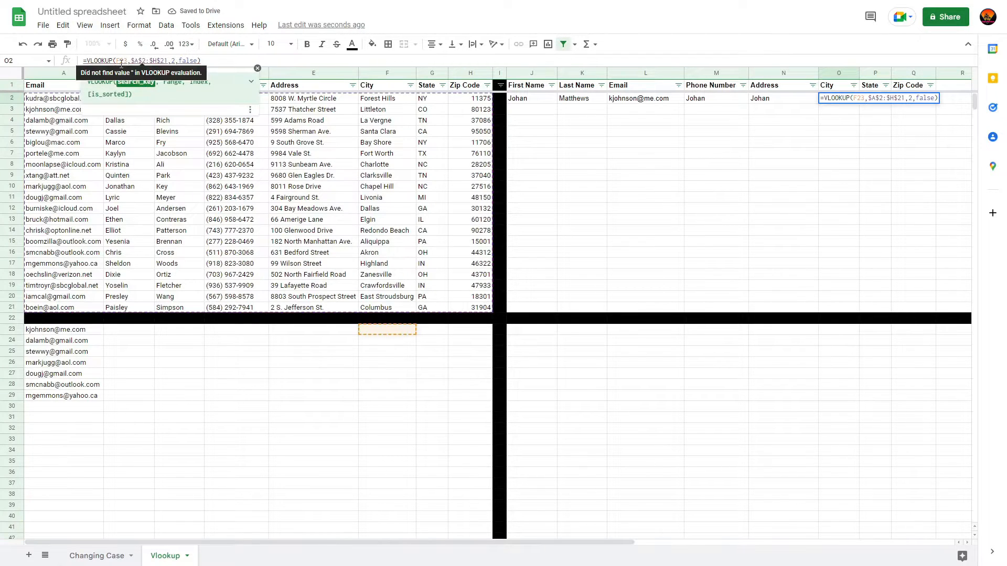
key(BackSpace)
text(a)
key(Return)
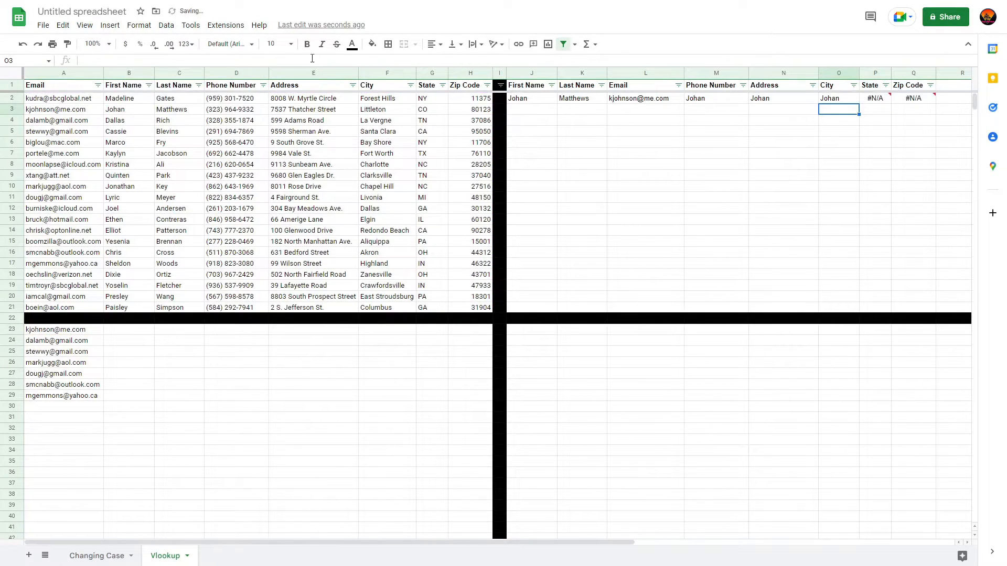
Step: Change the search key in P2's VLOOKUP formula under State to a23
click(862, 102)
click(123, 58)
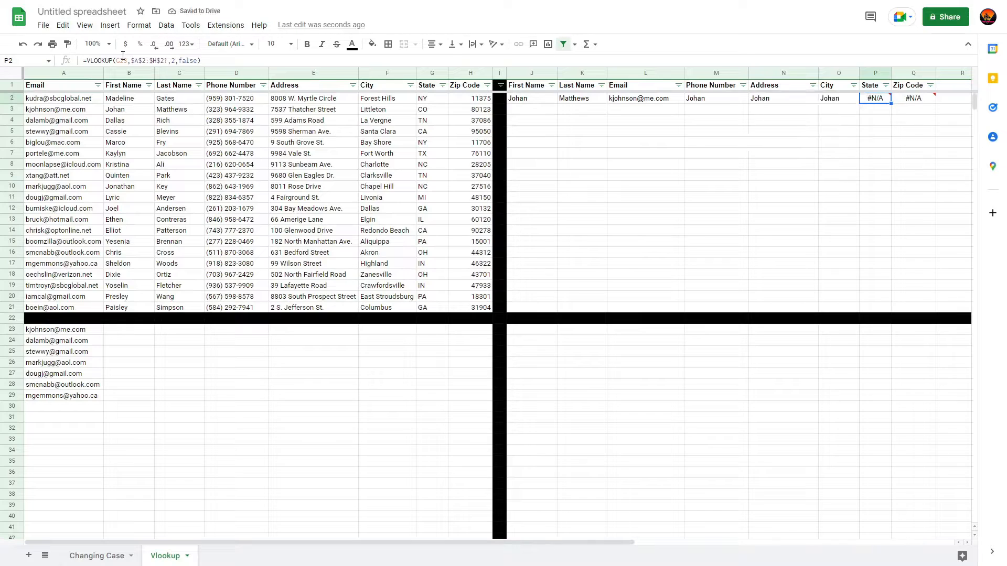
key(BackSpace)
text(a)
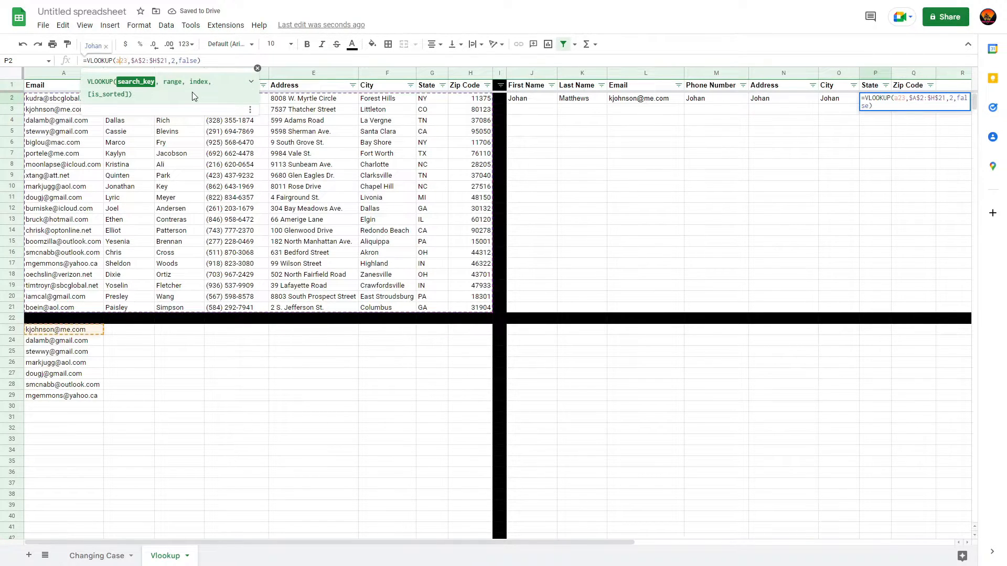
key(Return)
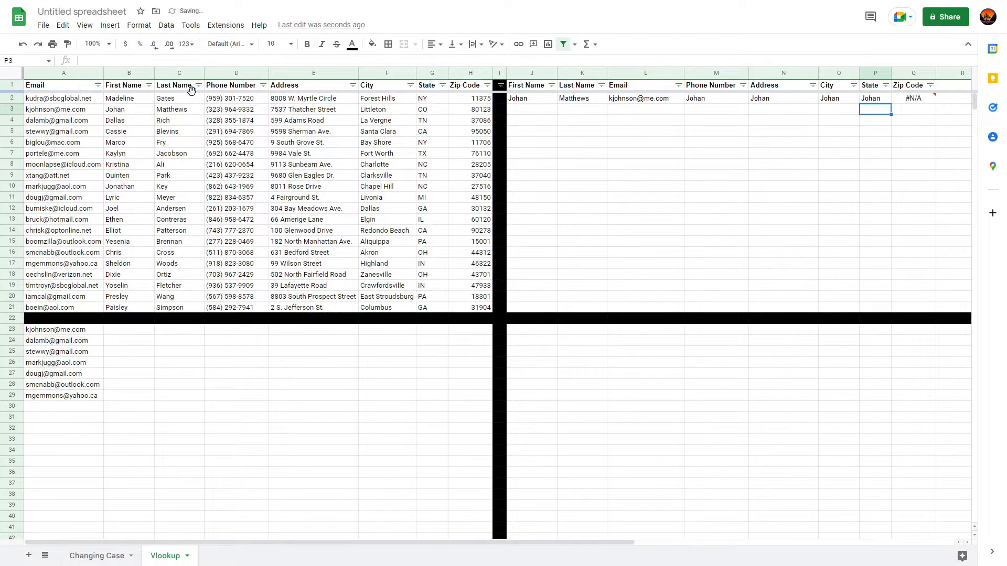
Step: Change the search key in Q2's VLOOKUP formula under Zip Code to a23
click(915, 100)
click(118, 60)
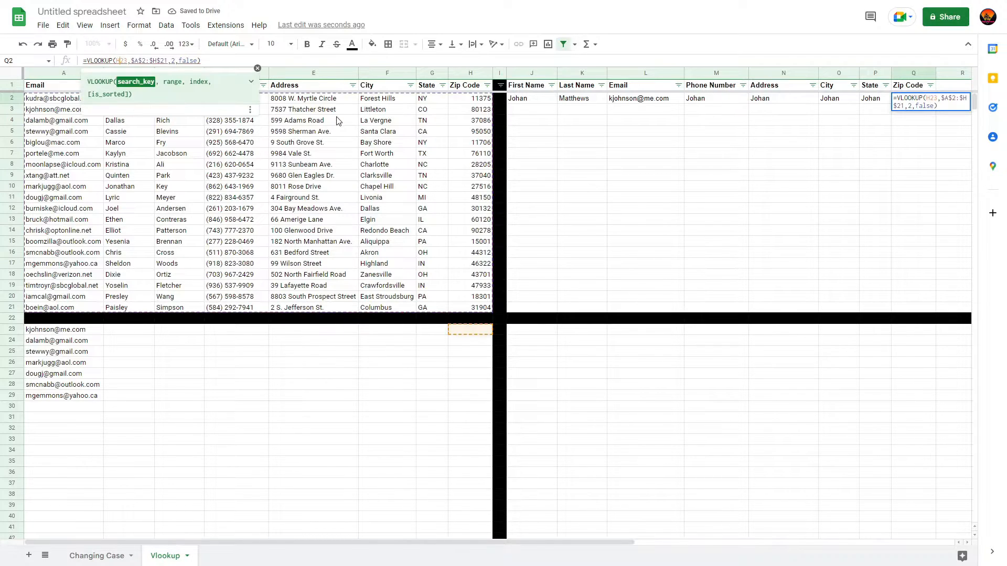
key(BackSpace)
text(a)
key(Return)
key(Up)
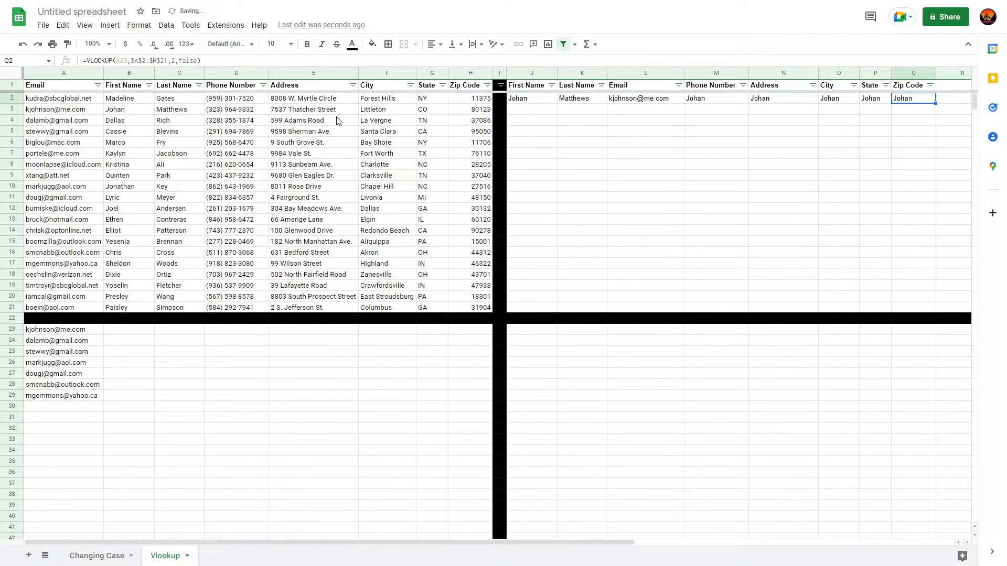
Step: Set the column index in M2's VLOOKUP formula to 4 for the Phone Number field
key(Left)
key(Left)
key(Left)
key(Left)
key(Left)
key(Right)
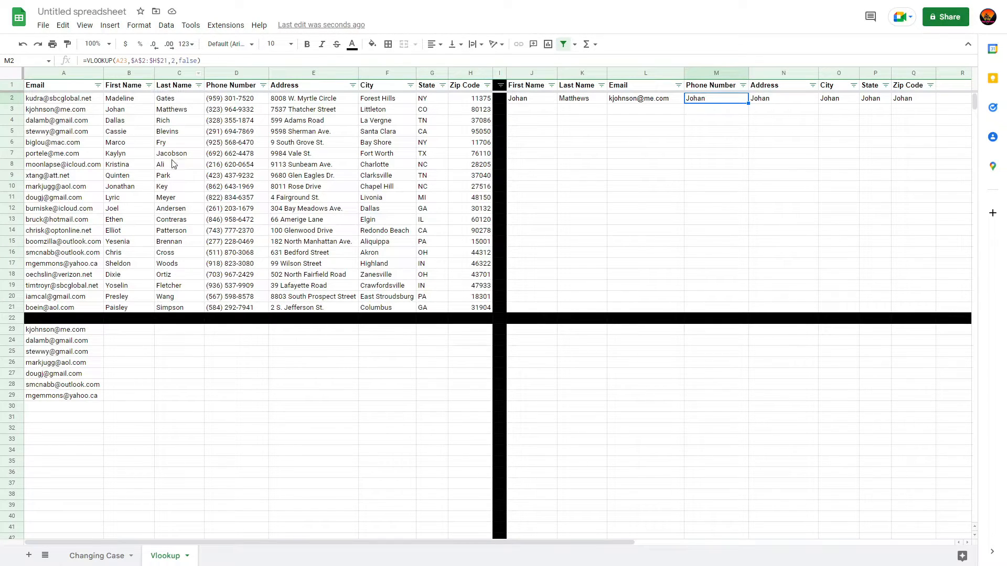
click(172, 60)
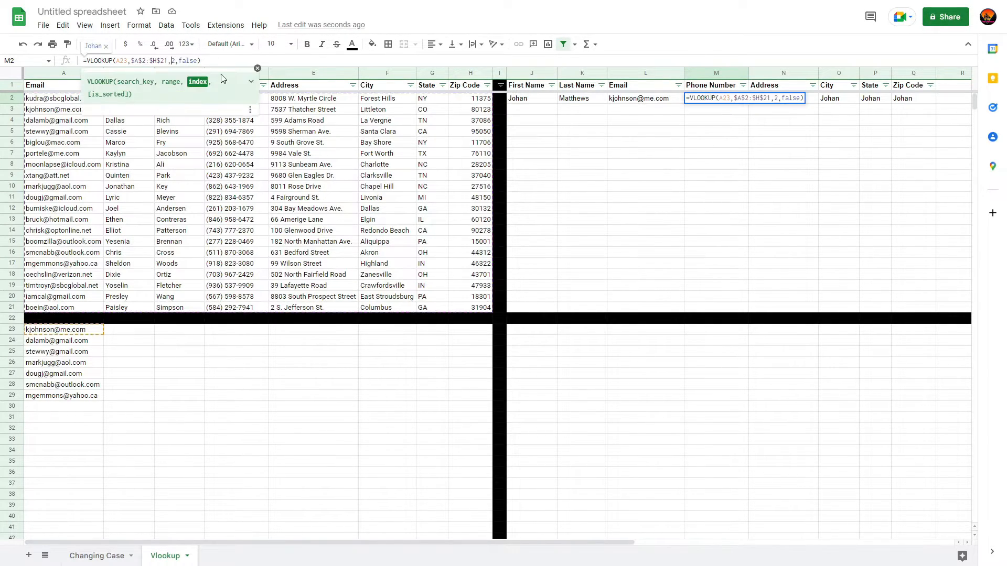
key(Delete)
text(4)
key(Tab)
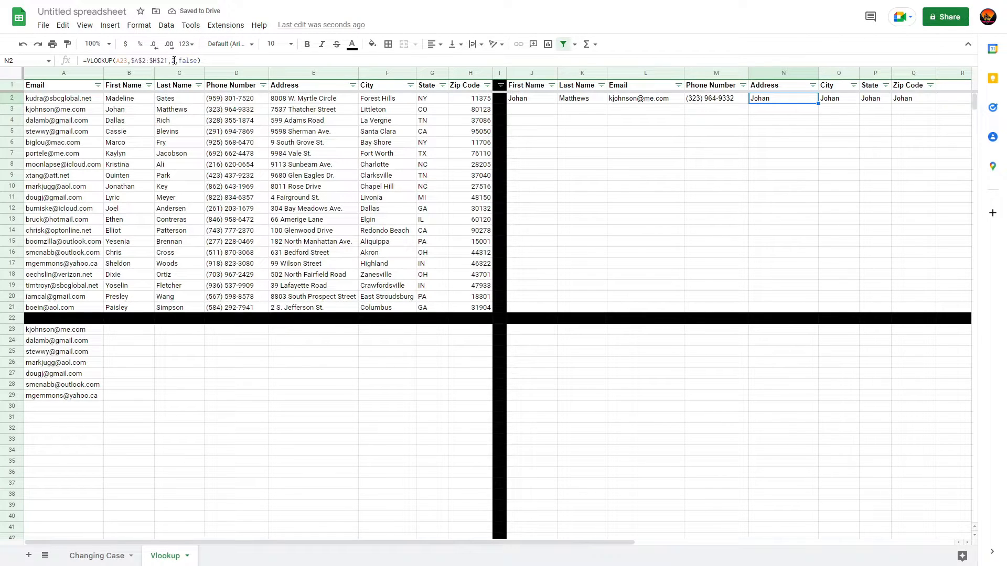
Step: Set the VLOOKUP column index to 5 in N2 for Address and to 6 in O2 for City
click(174, 61)
key(BackSpace)
text(5)
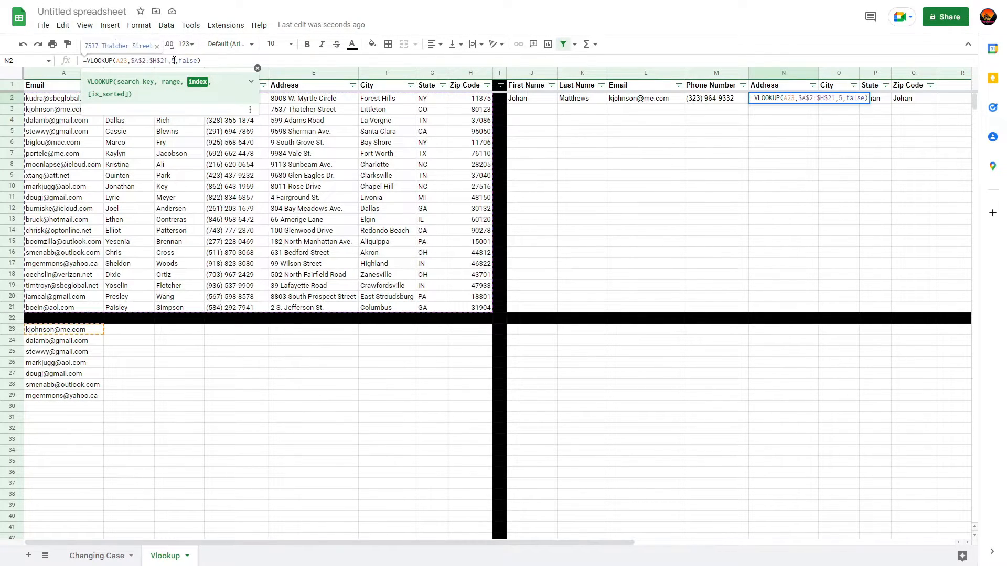
key(Tab)
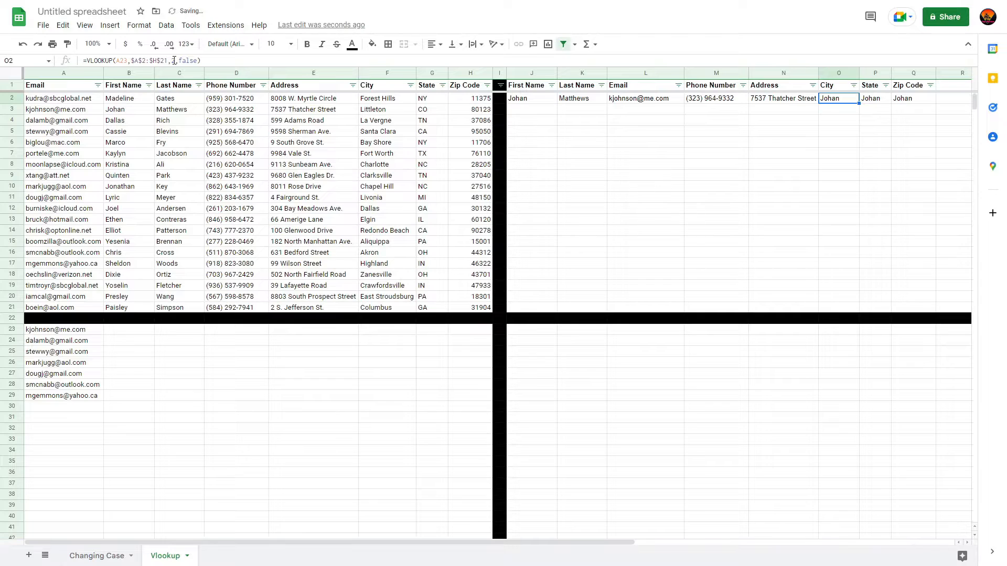
click(174, 61)
key(BackSpace)
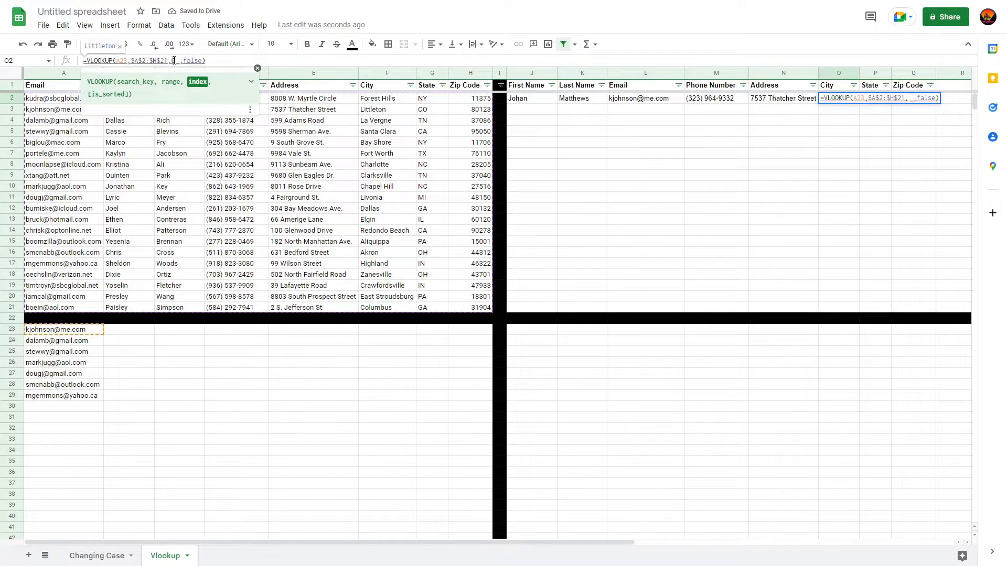
text(6)
key(Tab)
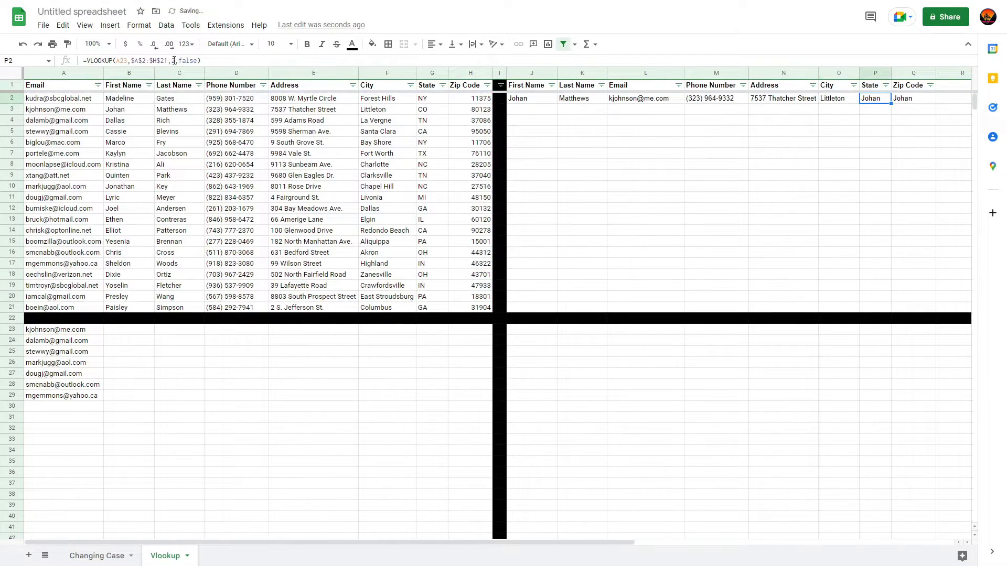
Step: Set the VLOOKUP column index to 7 in P2 for State and to 8 in Q2 for Zip Code
click(174, 61)
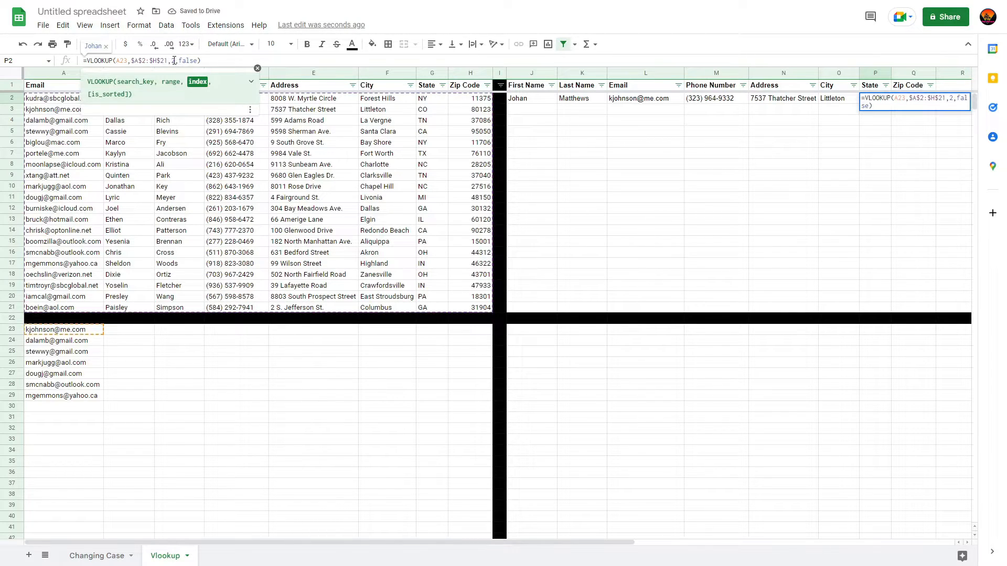
text(7)
key(Tab)
click(174, 61)
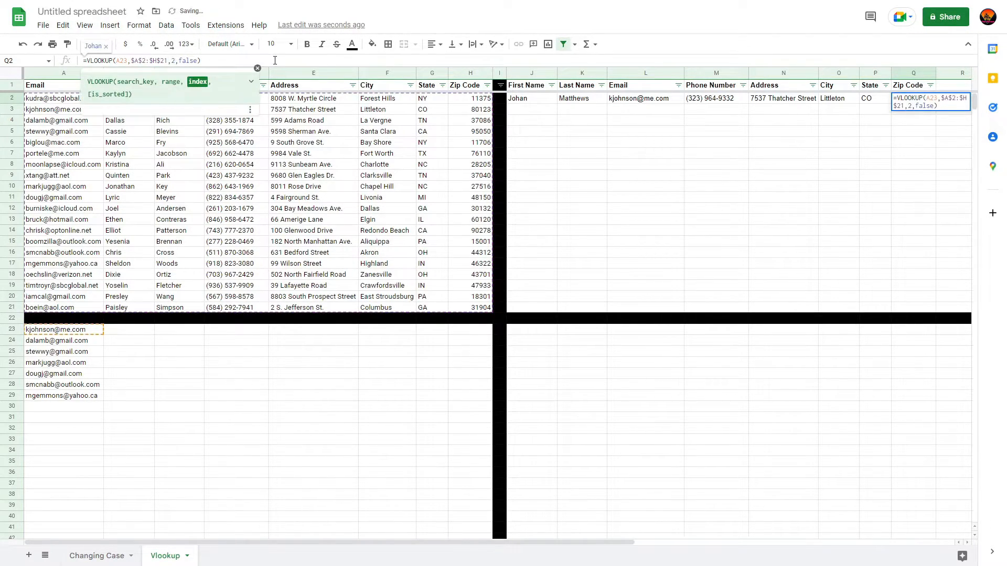
key(BackSpace)
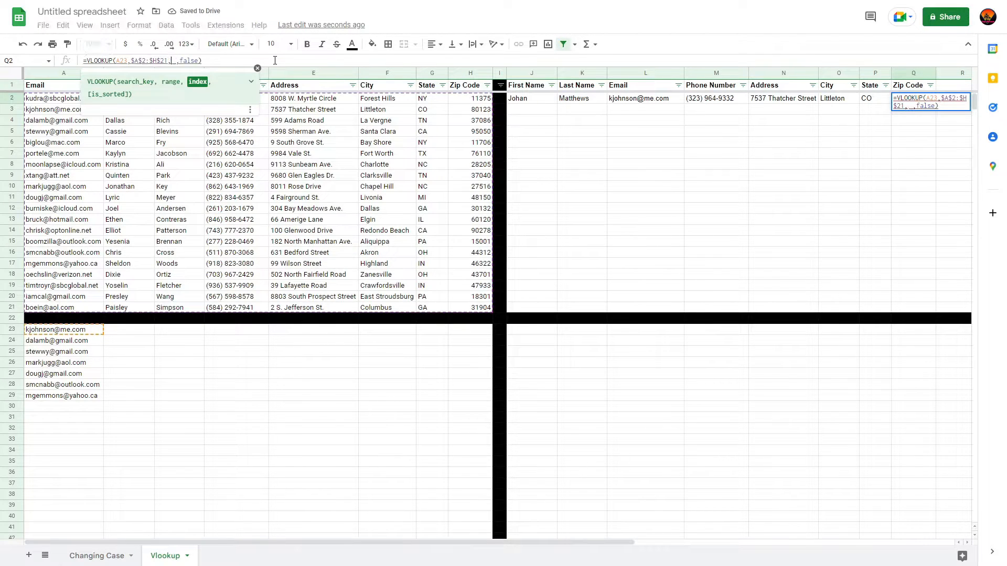
text(8)
key(Return)
Step: Copy the finished row of VLOOKUP formulas in J2:Q2
key(Left)
key(Left)
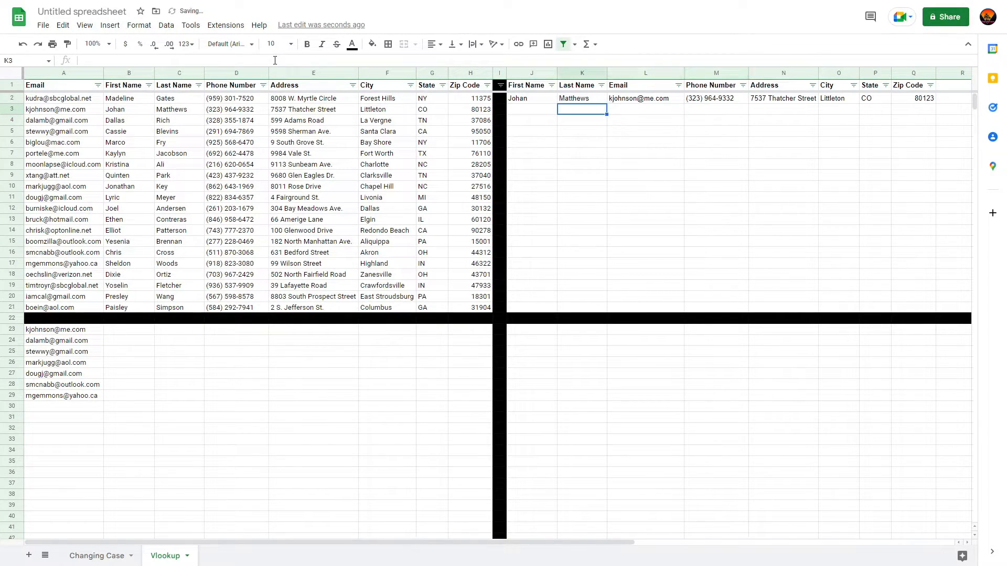
key(Left)
key(Up)
key(shift+Right)
key(shift+Right)
key(shift+Right)
key(shift+Right)
key(shift+Right)
key(shift+Right)
key(shift+Right)
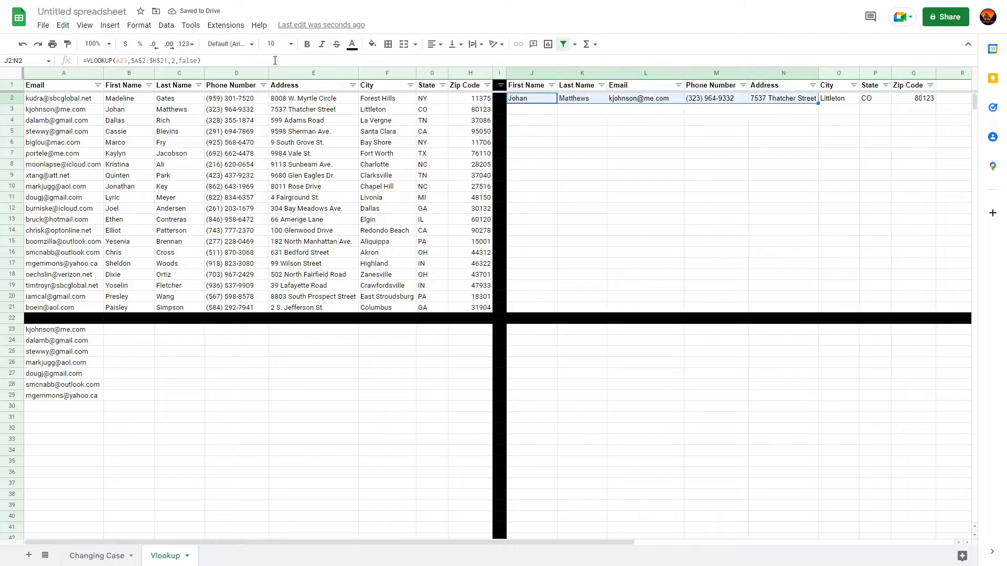
key(ctrl+c)
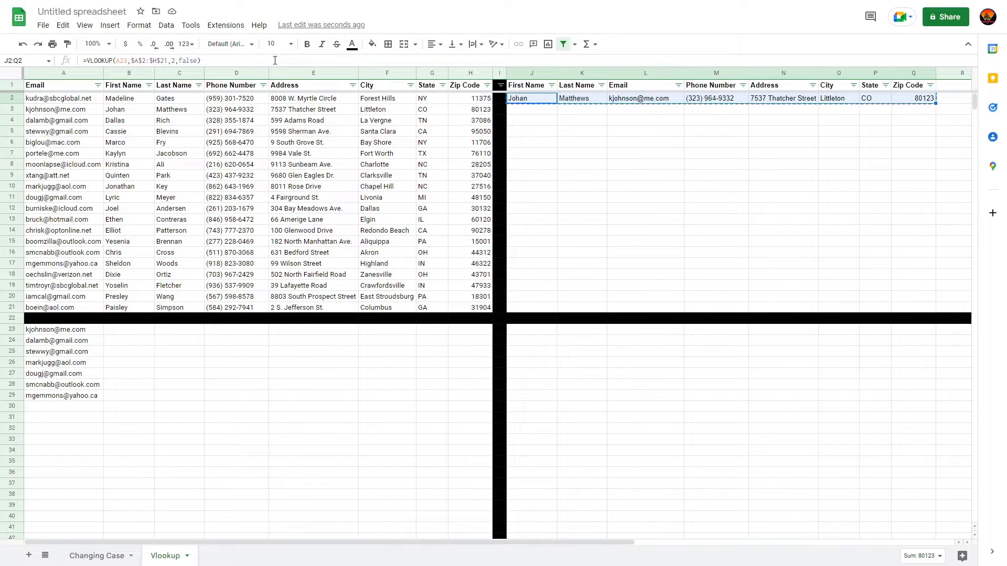
Step: Paste the copied VLOOKUP formulas into rows 3 to 6 starting at column J, one row at a time
key(Down)
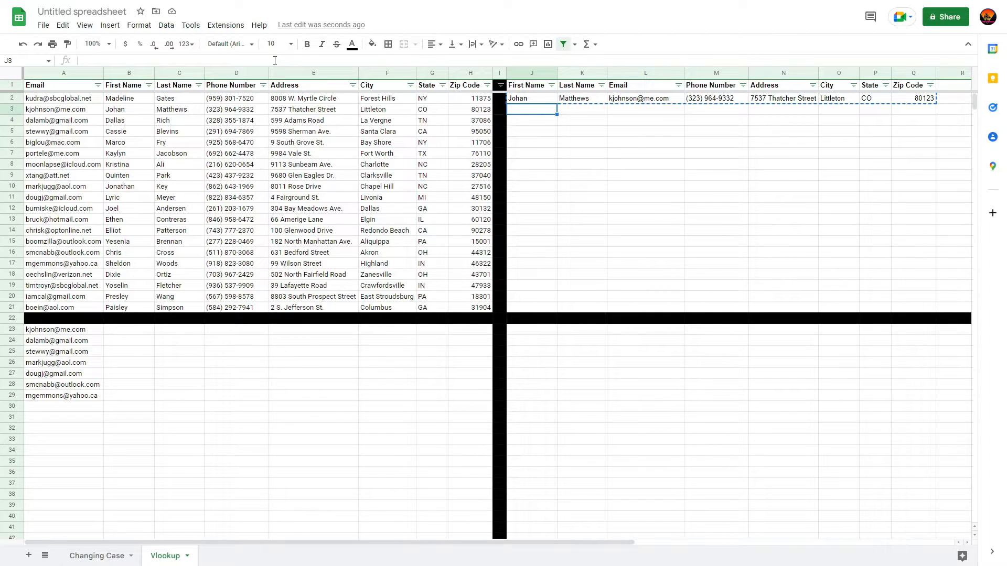
key(ctrl+v)
key(Down)
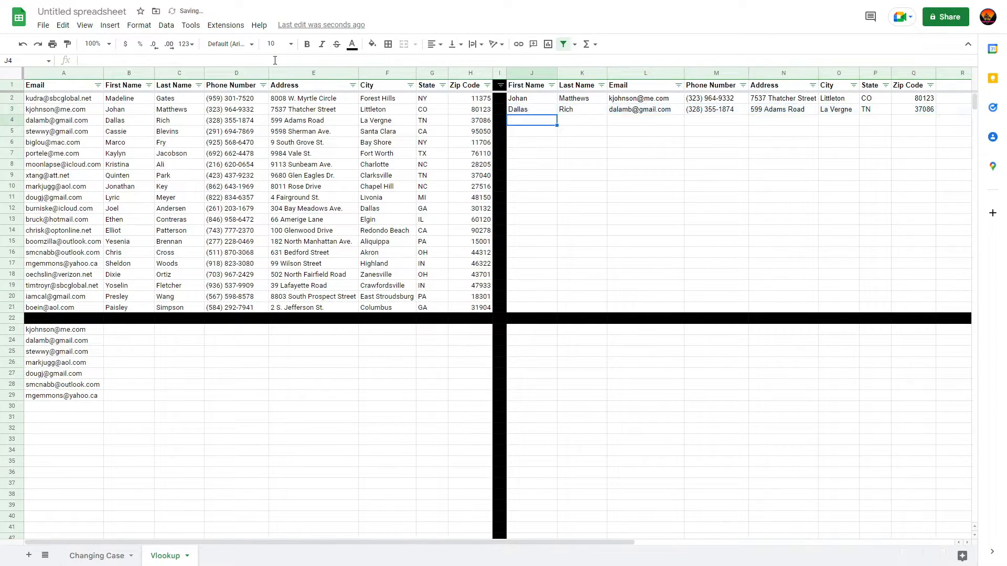
key(ctrl+v)
key(Down)
key(ctrl+v)
key(Down)
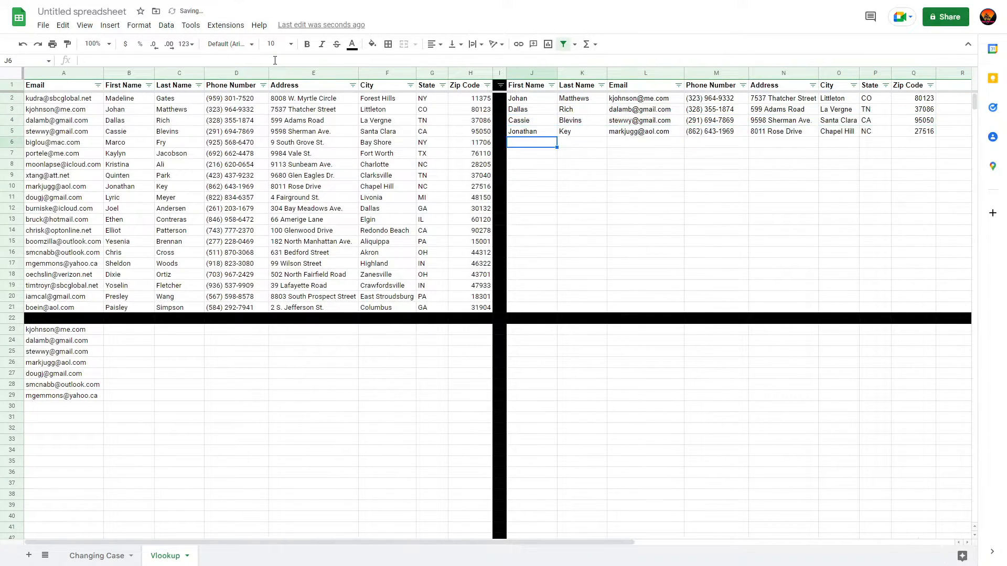
key(ctrl+v)
Step: Paste the copied VLOOKUP formulas into the three rows J7:Q9 at once
key(Down)
key(shift+Down)
key(shift+Down)
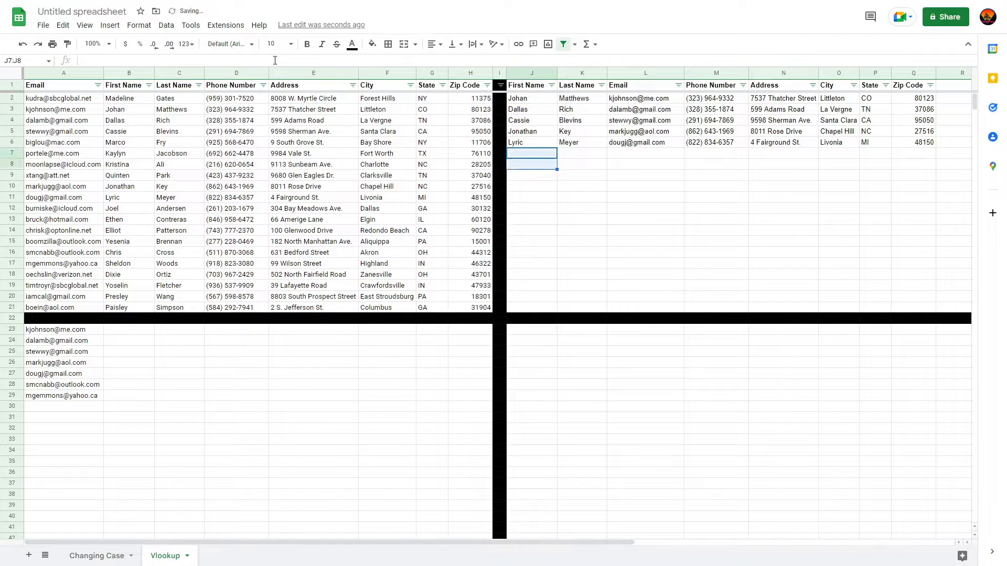
key(ctrl+v)
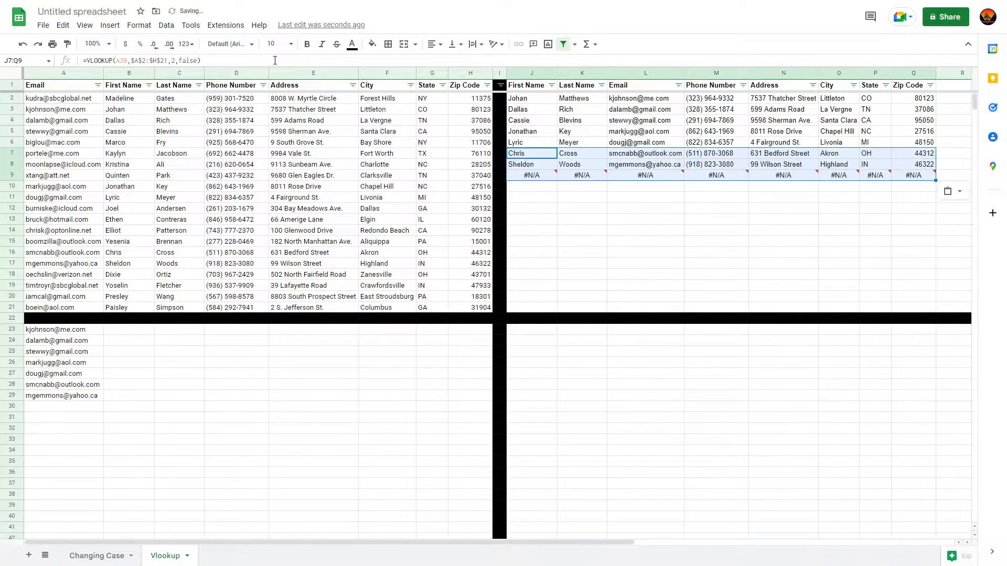
Step: Clear the surplus VLOOKUP formulas from J9 to Q9, cell by cell
key(Down)
key(Down)
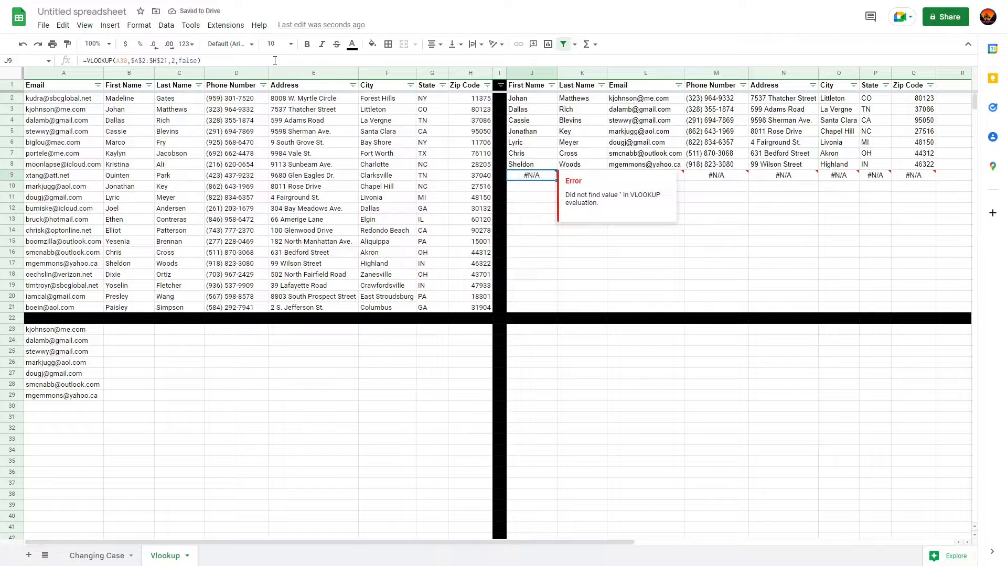
key(Delete)
key(Right)
key(Delete)
key(Right)
key(Delete)
key(Right)
key(Delete)
key(Right)
key(Delete)
key(Right)
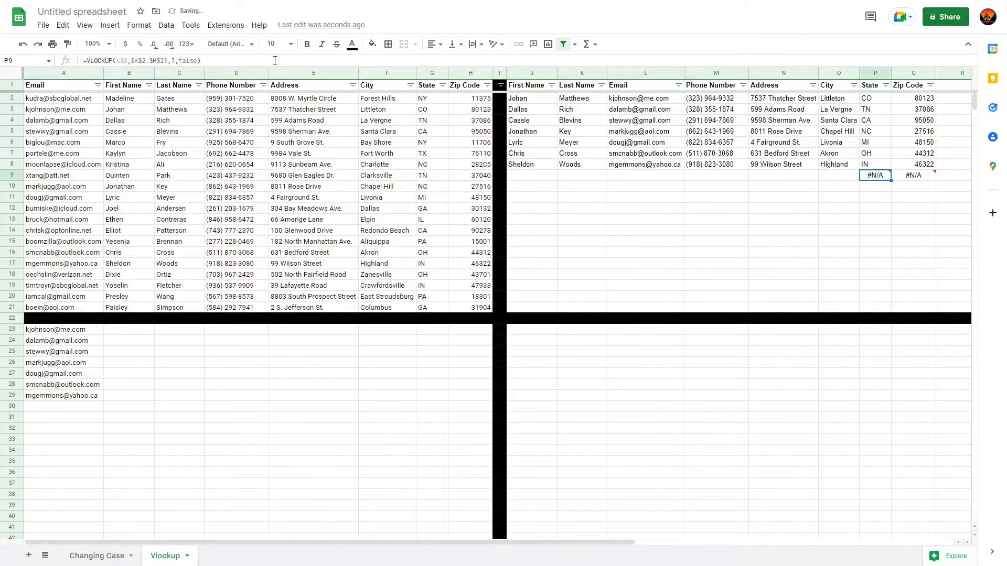
key(Delete)
key(Right)
key(Delete)
key(Right)
key(Delete)
Step: Clear the pasted VLOOKUP formulas from J3:Q8, keeping the original formulas in row 2
key(Left)
key(Left)
key(Left)
key(Up)
key(Left)
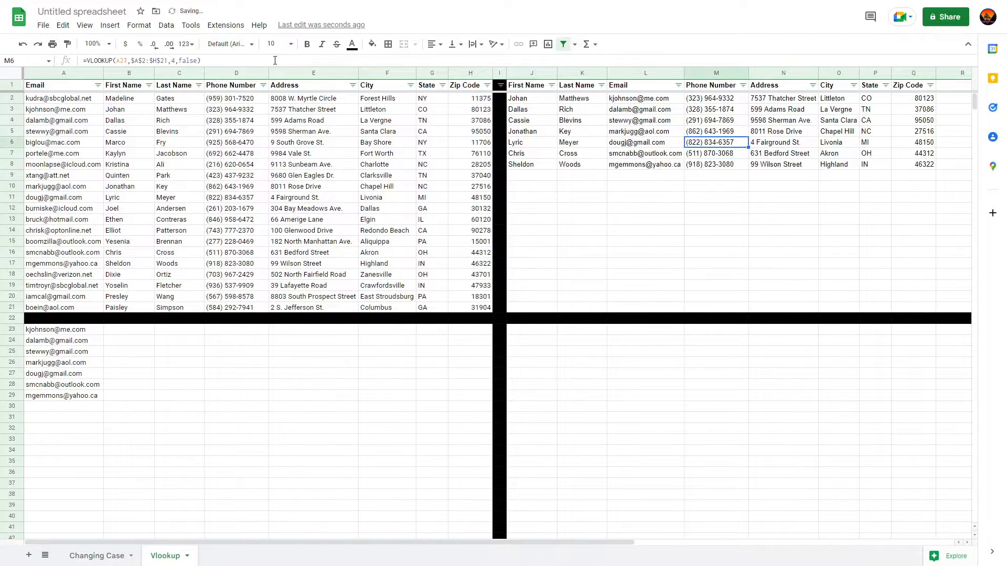
key(Up)
key(Up)
key(Left)
key(Left)
key(Left)
key(Up)
key(Up)
key(Up)
key(ctrl+shift+Right)
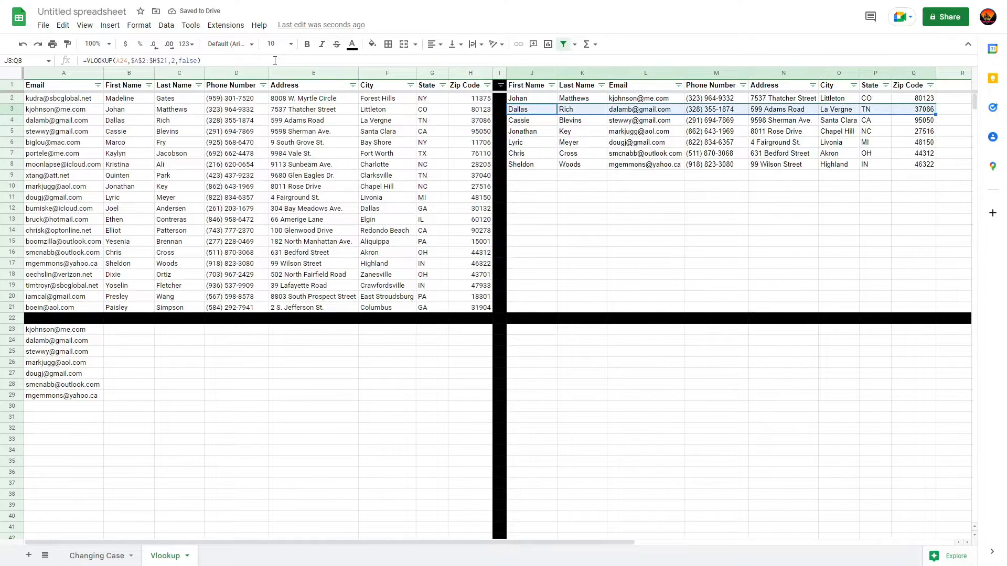
key(ctrl+shift+Down)
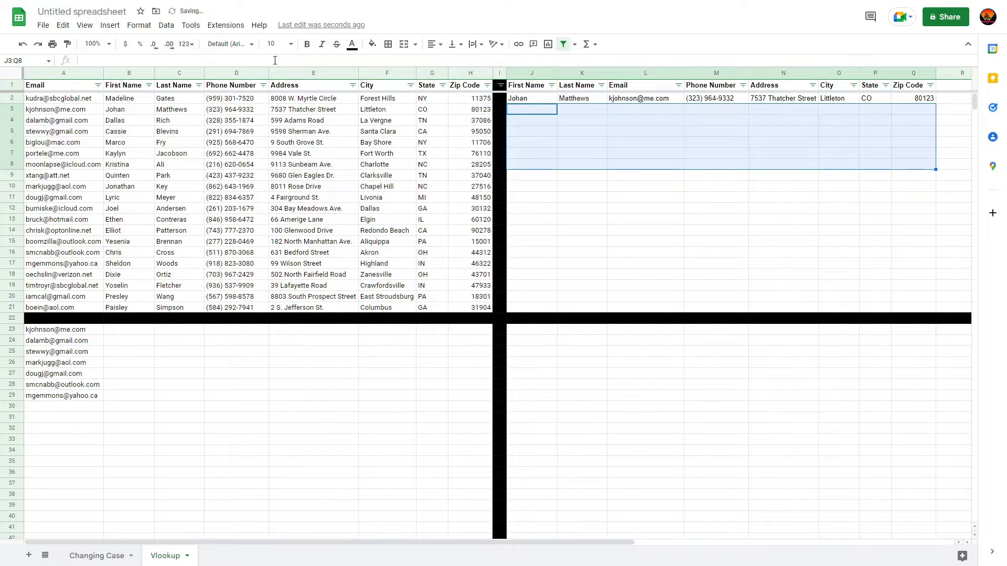
key(Delete)
Step: Paste the copied VLOOKUP formulas into rows 3 to 11 in one go, starting from the range J3:J11
key(shift+Down)
key(shift+Down)
key(shift+Down)
key(shift+Down)
key(shift+Down)
key(shift+Down)
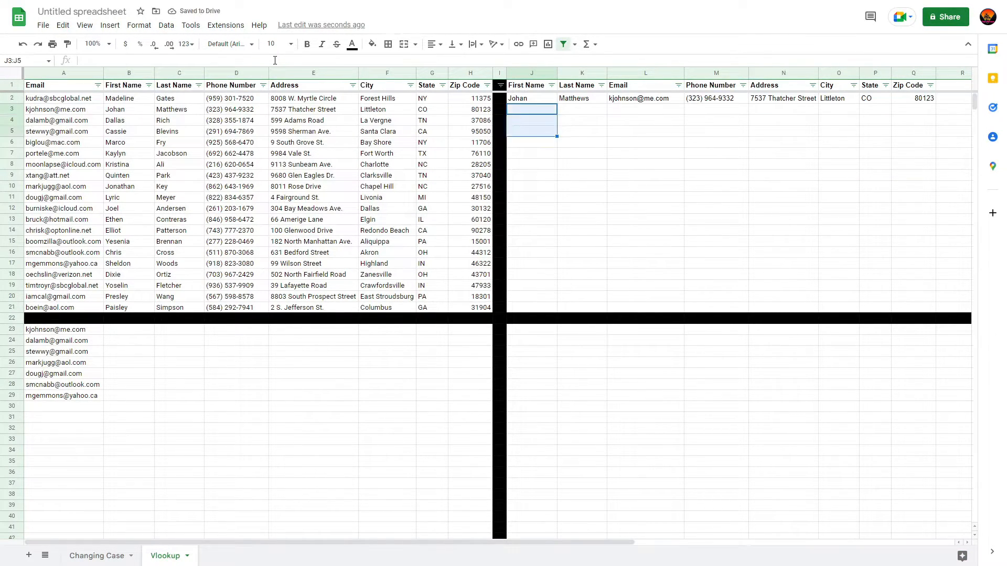
key(shift+Down)
key(shift+Down)
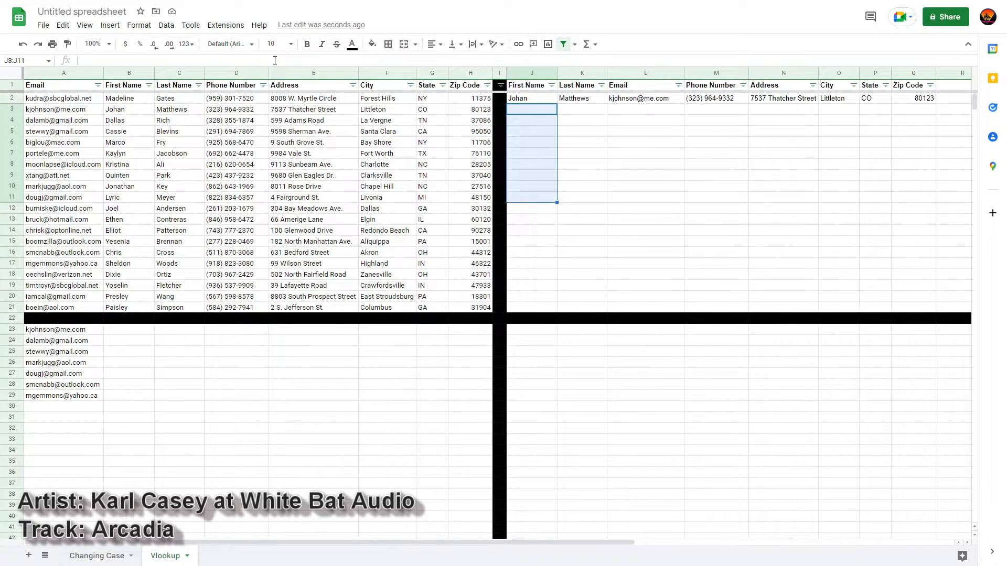
key(ctrl+v)
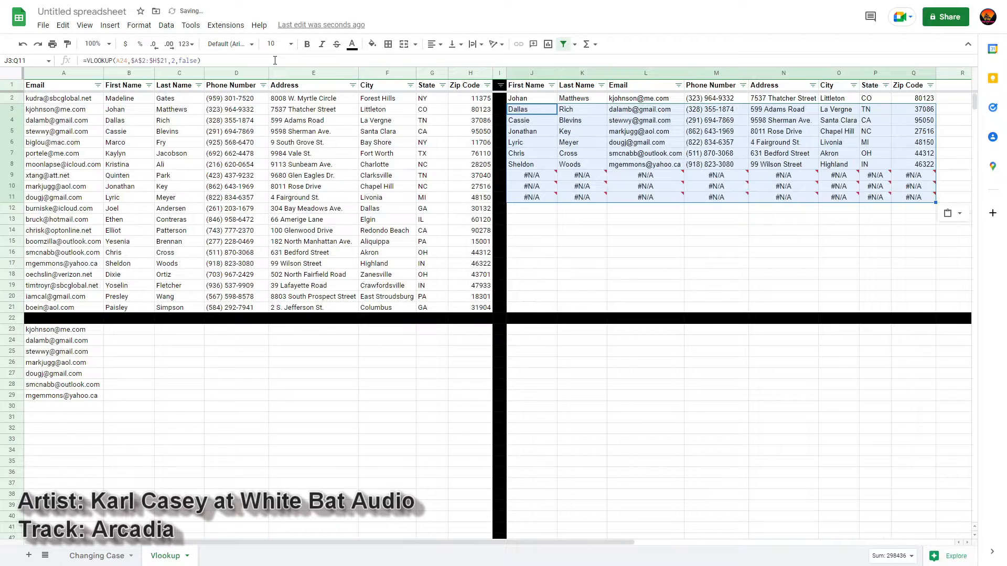
Step: Delete the surplus VLOOKUP formulas in J9:Q11 that have no matching email address
key(Down)
key(Down)
key(Down)
key(Down)
key(Down)
key(Down)
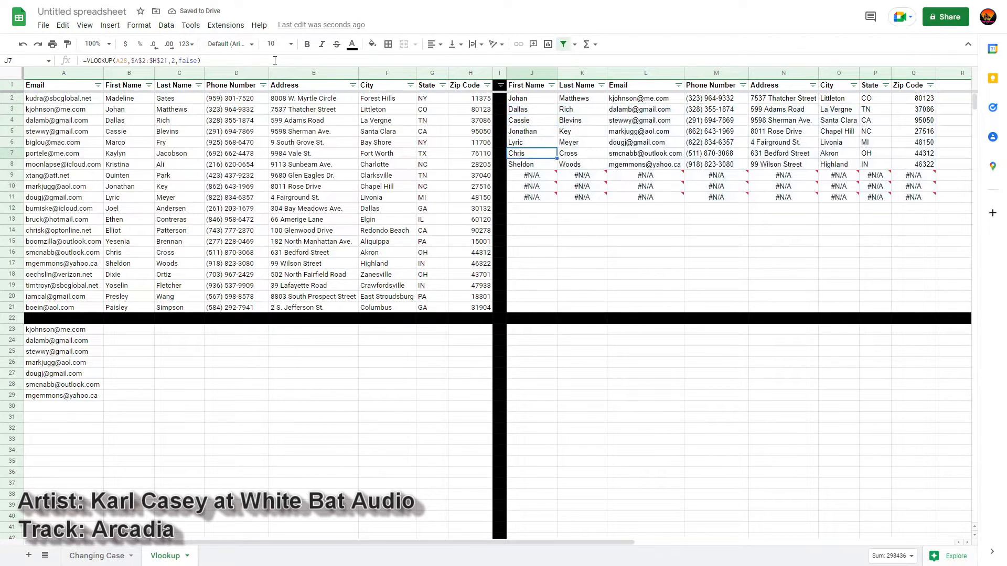
key(shift+Down)
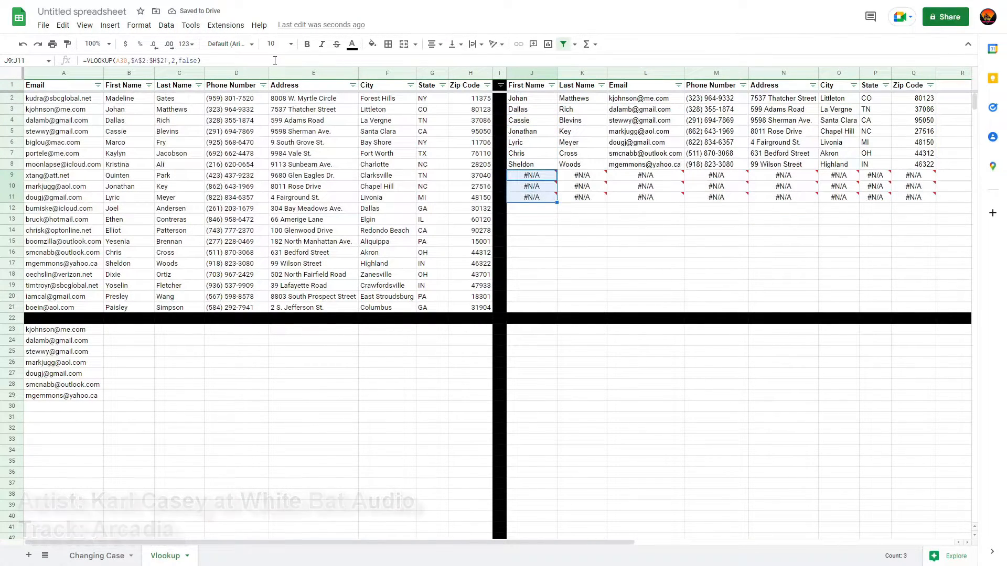
key(shift+Down)
key(ctrl+shift+Right)
key(Delete)
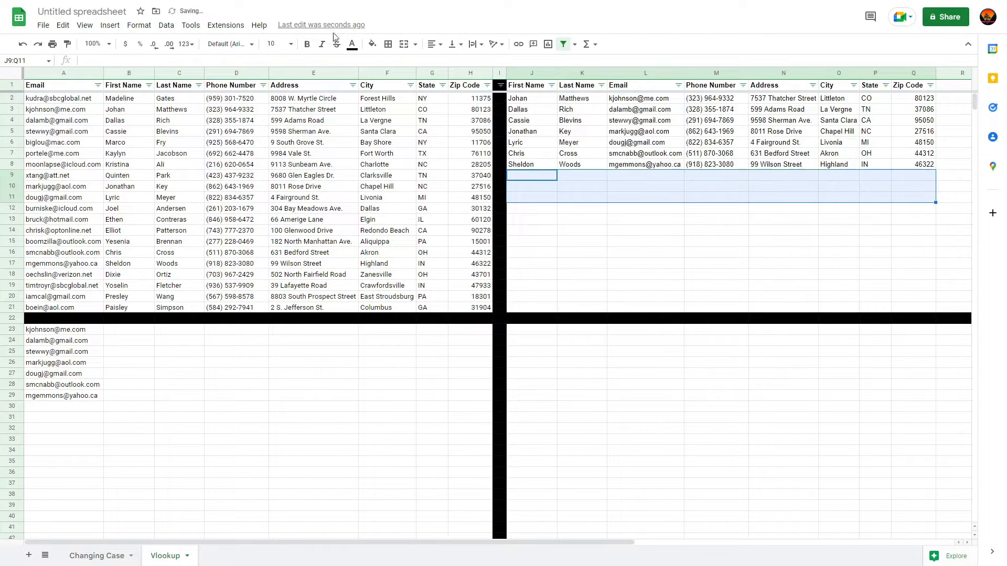
Step: Examine how the search key changes in the First Name formulas from J2 down to J7
click(528, 101)
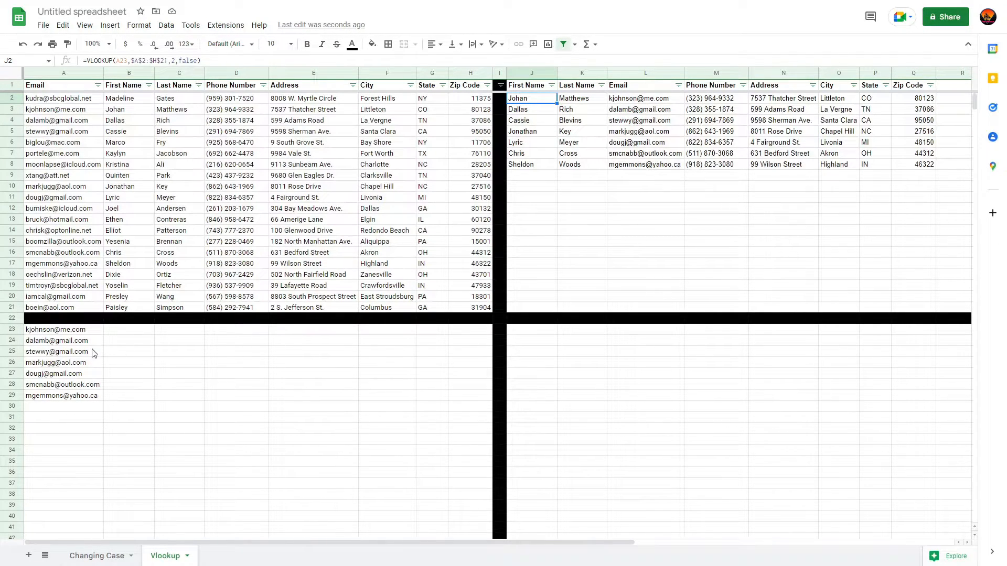
mouse_move(60, 338)
click(545, 113)
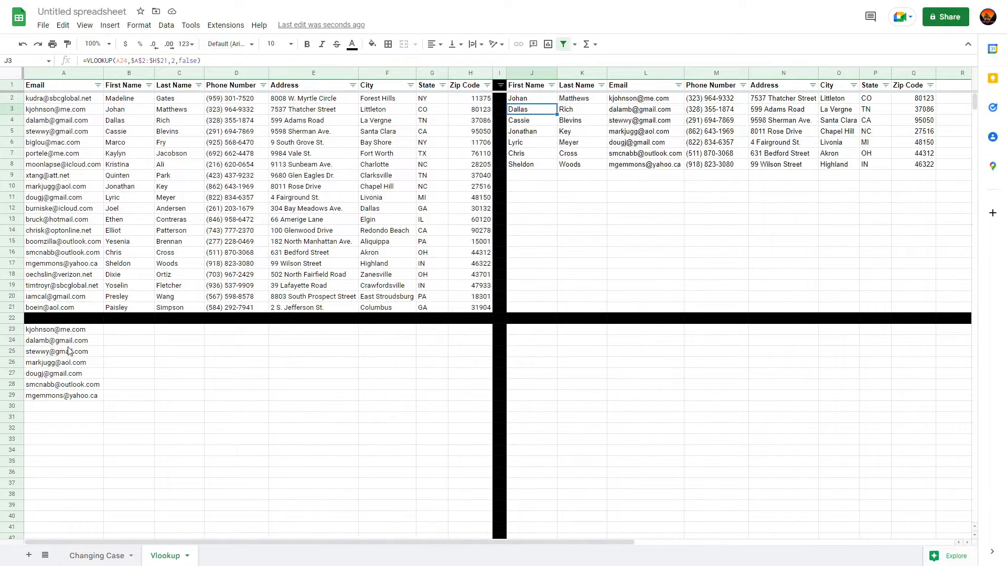
click(530, 122)
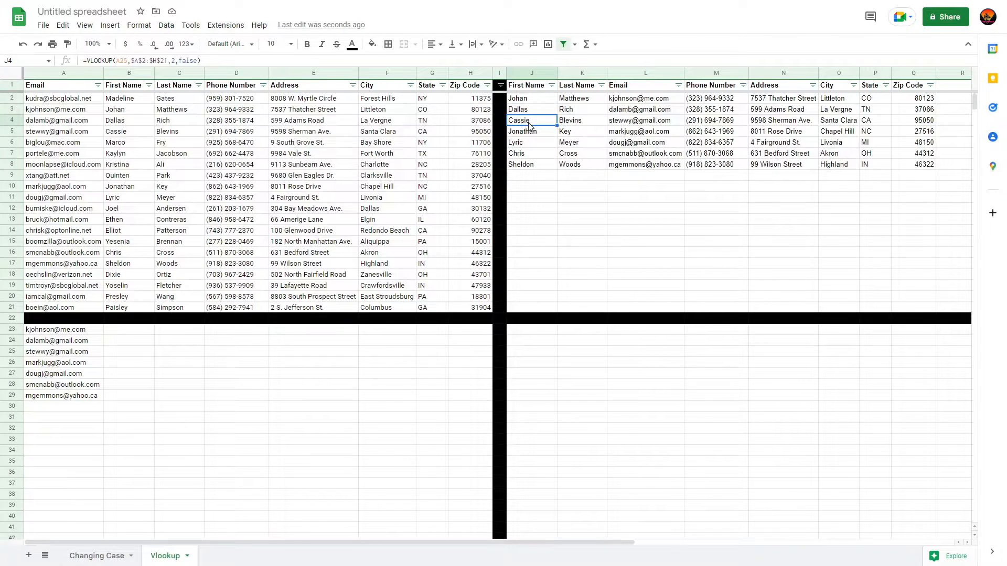
click(531, 133)
click(527, 147)
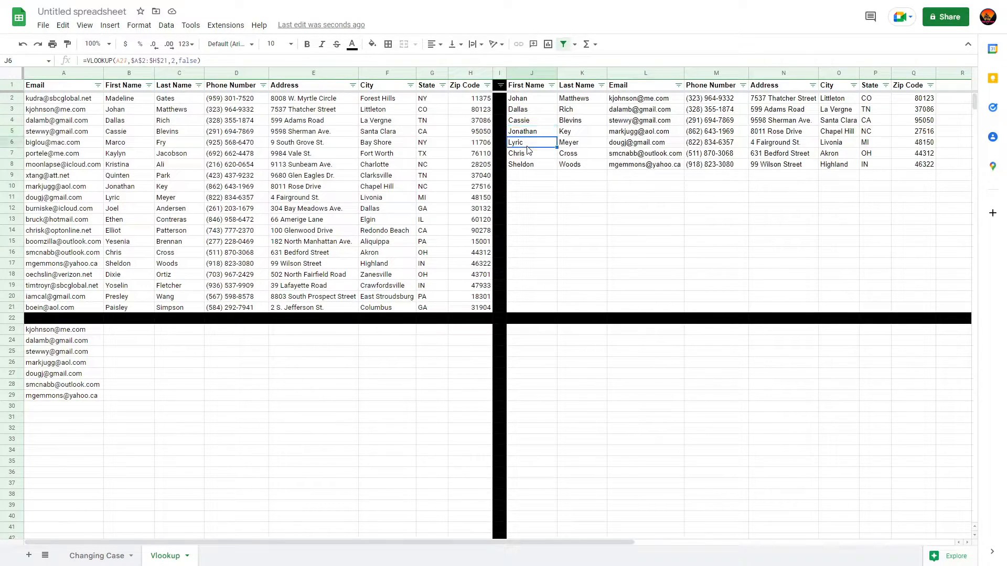
click(528, 154)
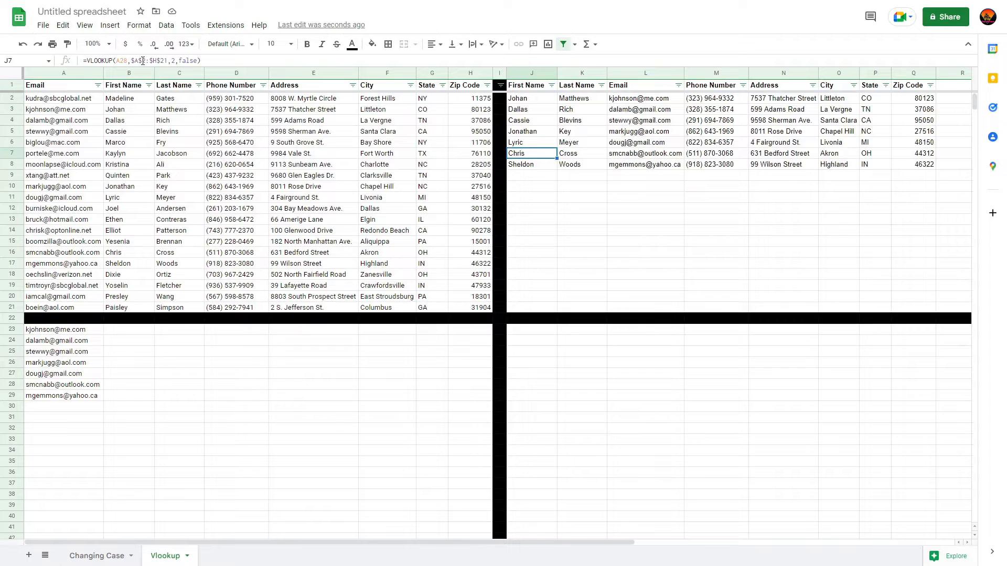
Step: Inspect the locked lookup range in J7's VLOOKUP formula and leave the formula as it is
click(142, 61)
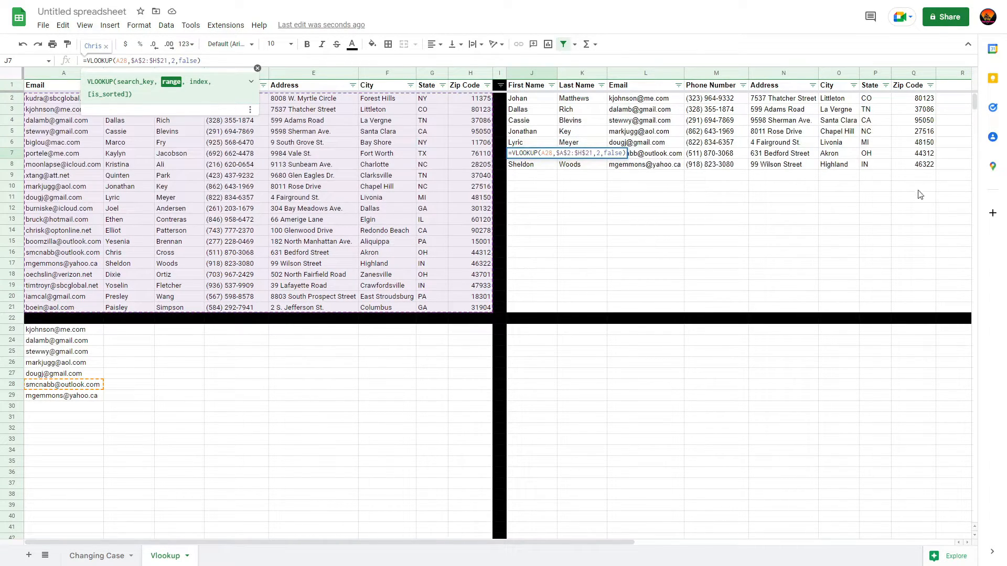
click(636, 59)
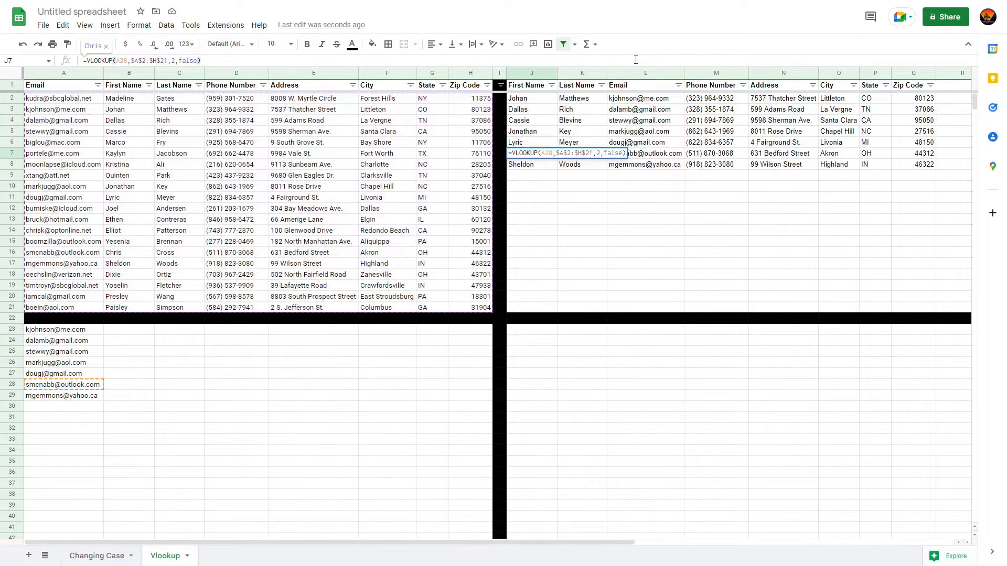
key(Return)
click(527, 177)
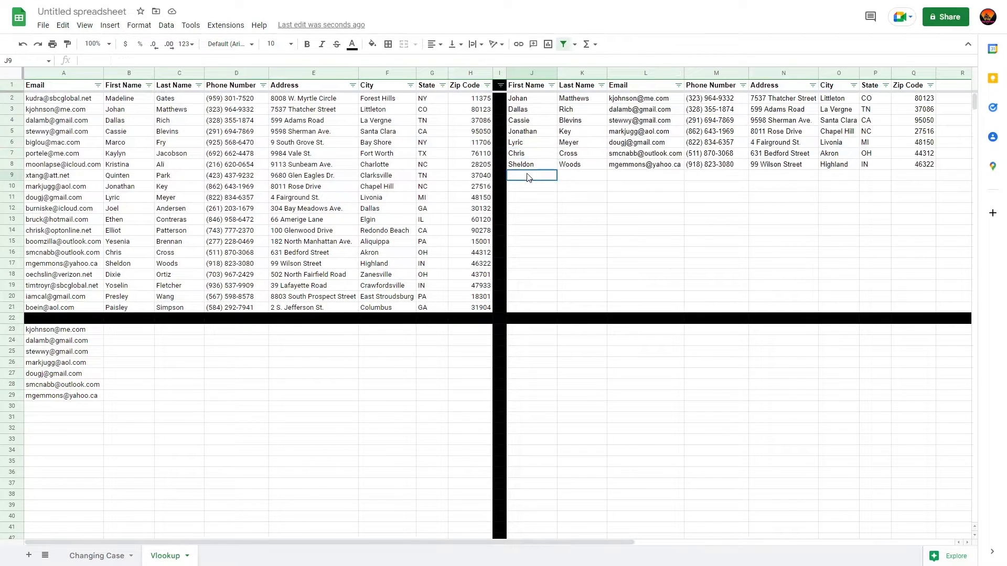